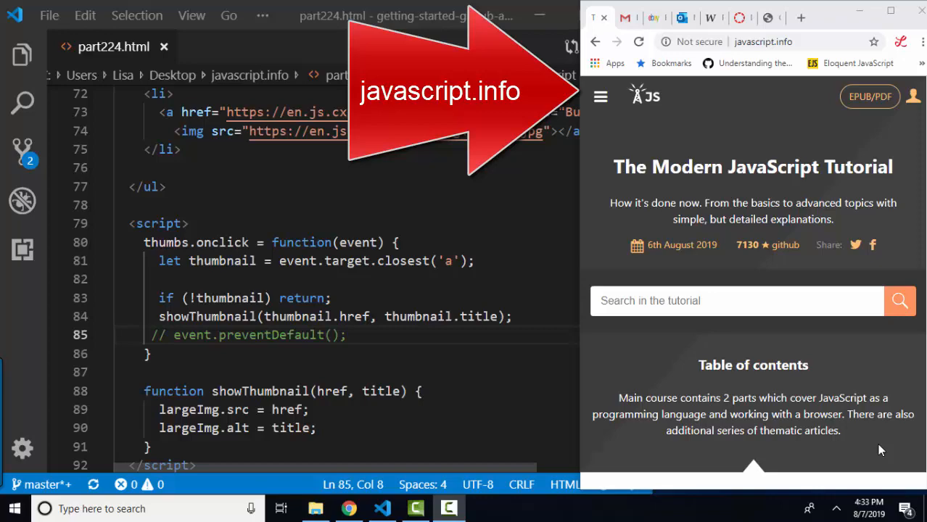
scroll(856, 363, down, 1)
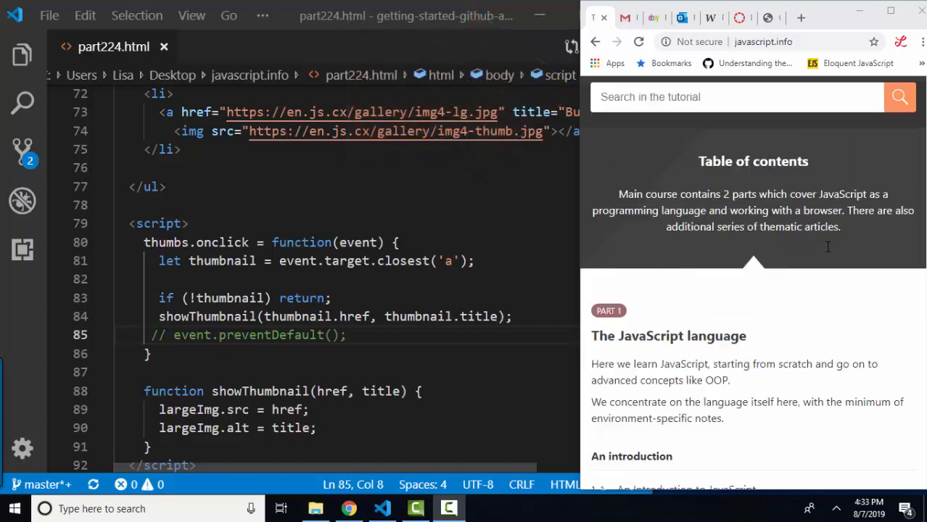
scroll(827, 247, down, 4)
scroll(827, 246, down, 4)
scroll(827, 246, down, 4)
scroll(826, 247, down, 4)
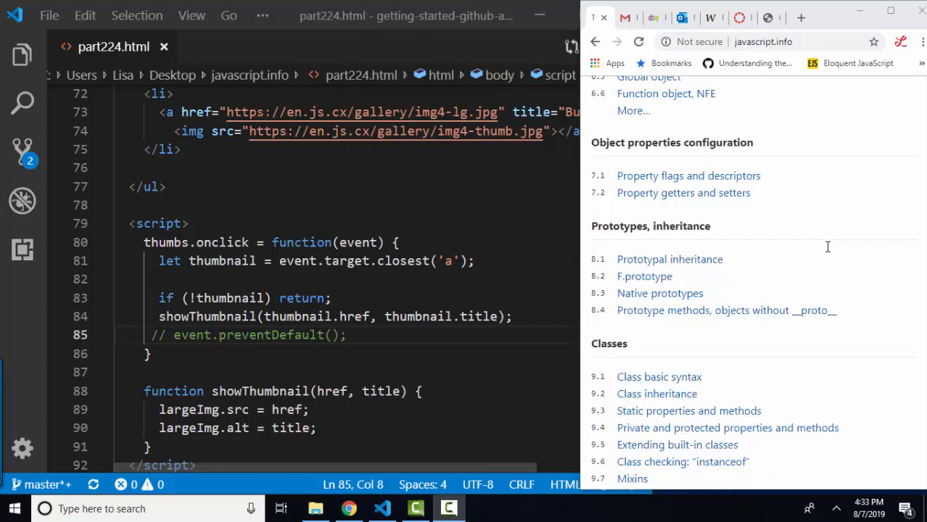
scroll(827, 247, down, 3)
scroll(827, 247, down, 4)
scroll(827, 247, down, 5)
scroll(827, 246, down, 1)
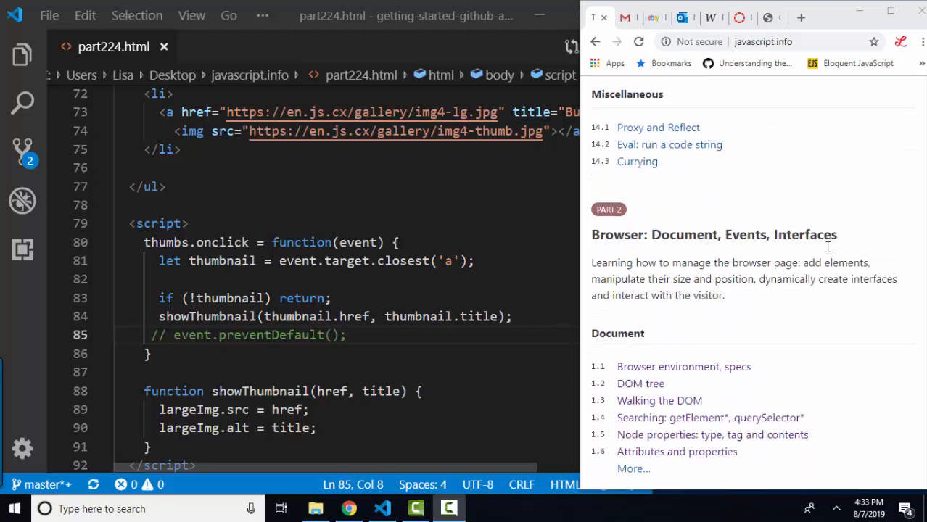
scroll(826, 247, down, 3)
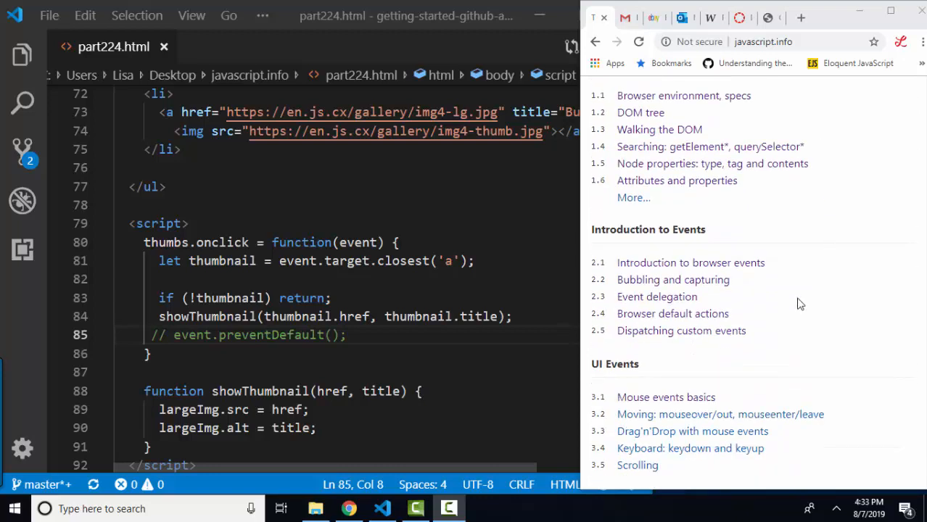
Step: Read the Browser default actions article, trying text selection and the right-click context menu as examples
click(662, 322)
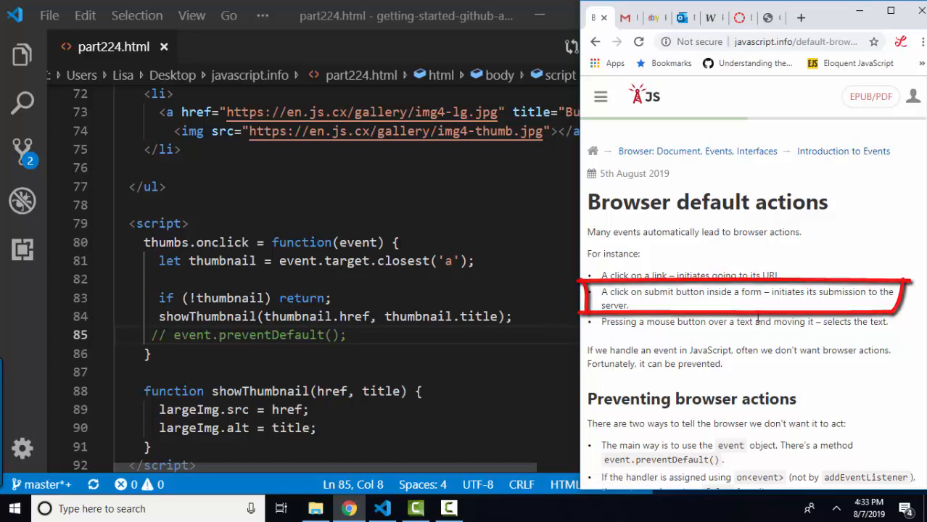
drag(655, 322, 882, 326)
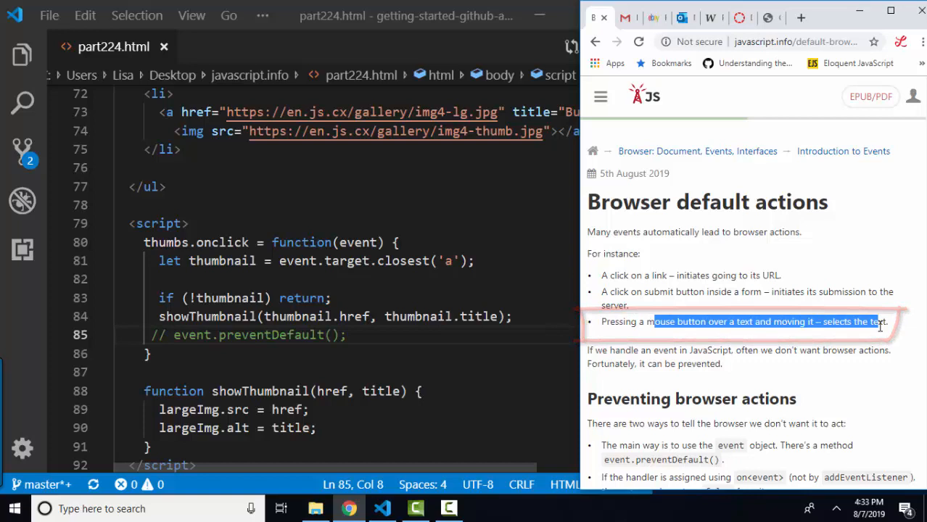
click(853, 272)
right_click(853, 272)
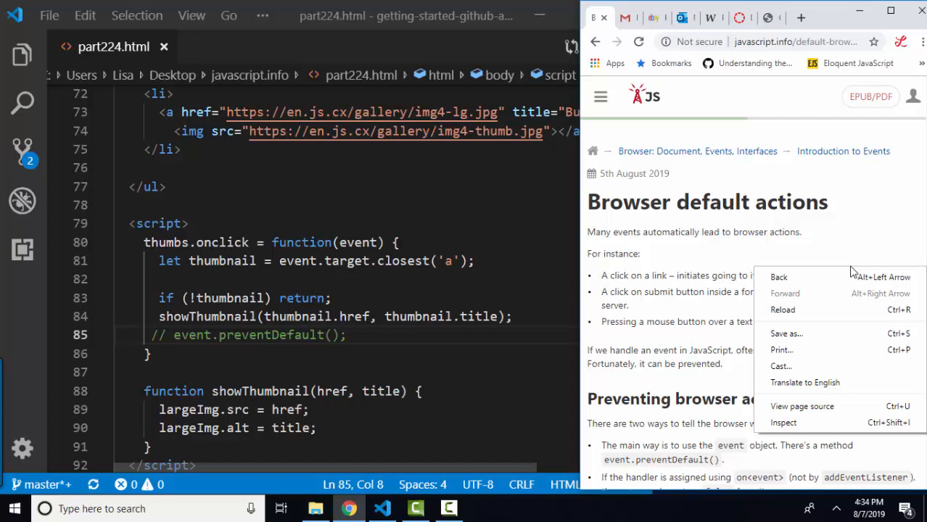
click(852, 242)
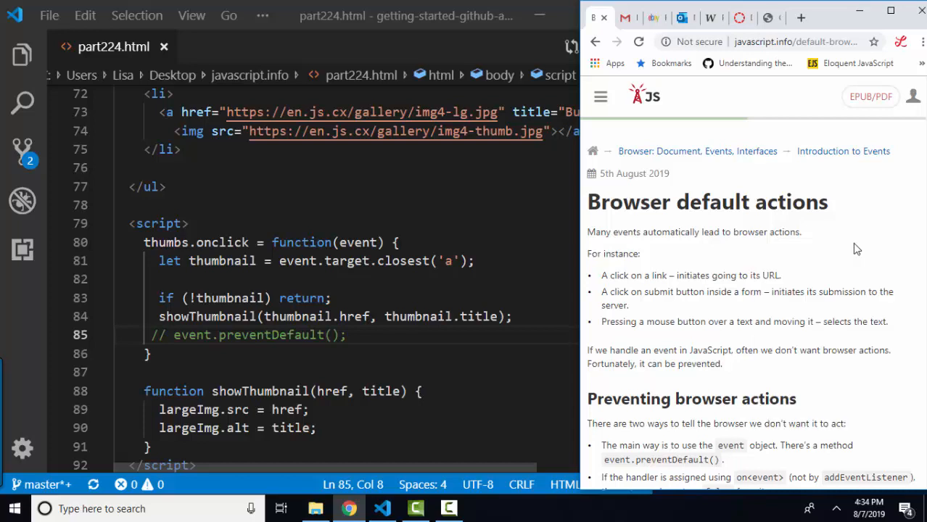
Step: Swap the gallery's large image to orange then pink, and highlight event.preventDefault() on line 85
click(768, 18)
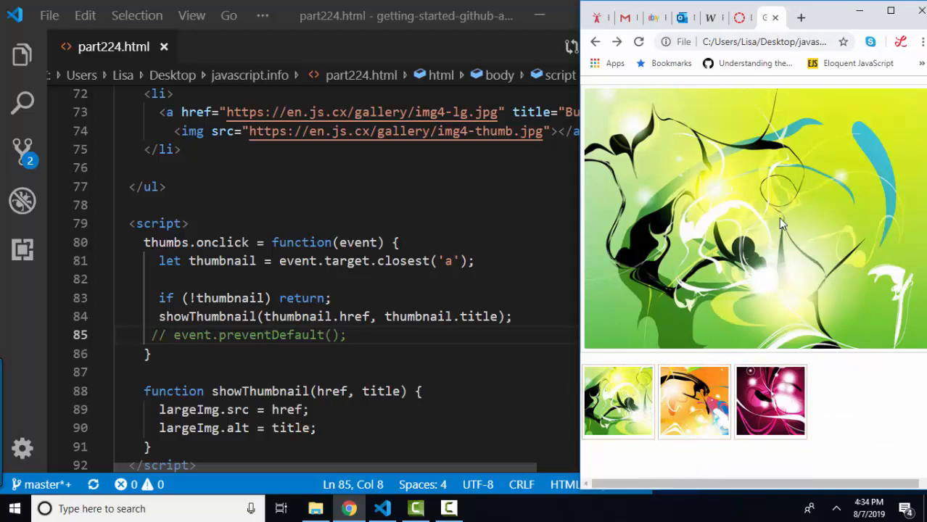
click(710, 403)
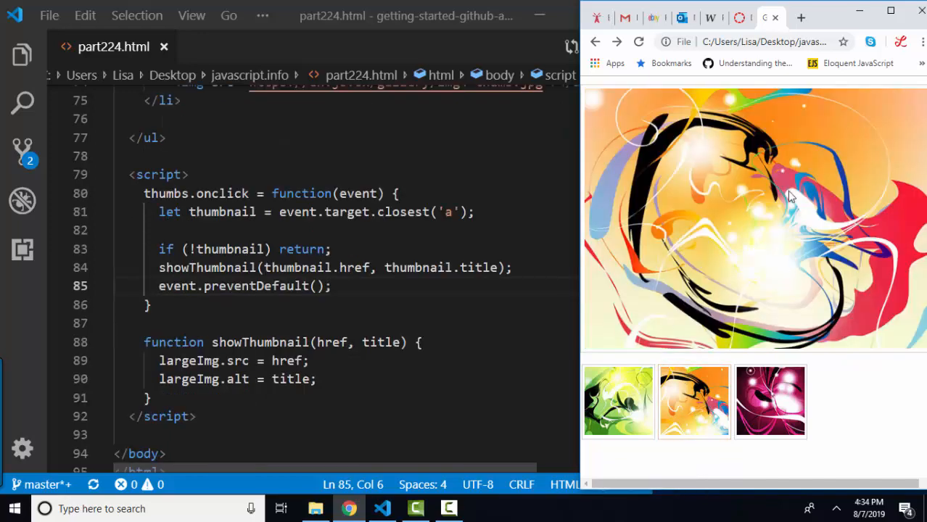
click(783, 406)
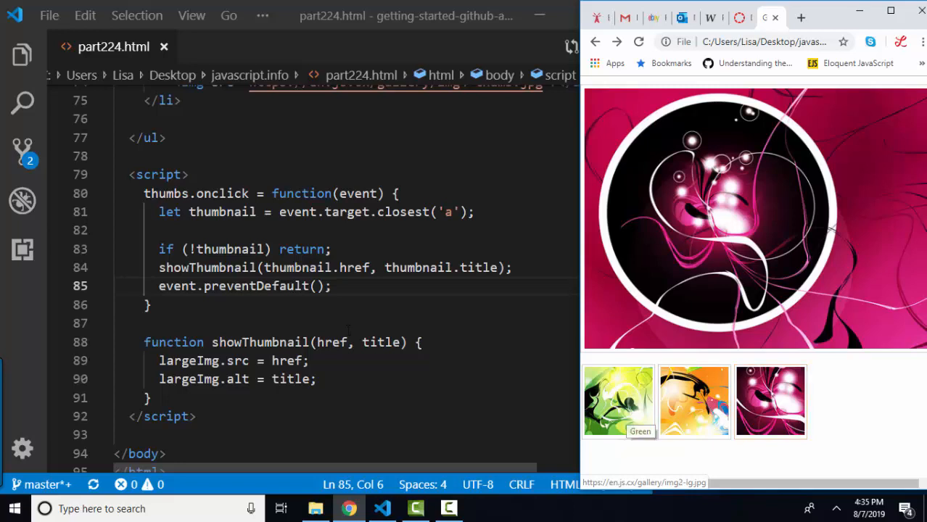
drag(159, 286, 349, 289)
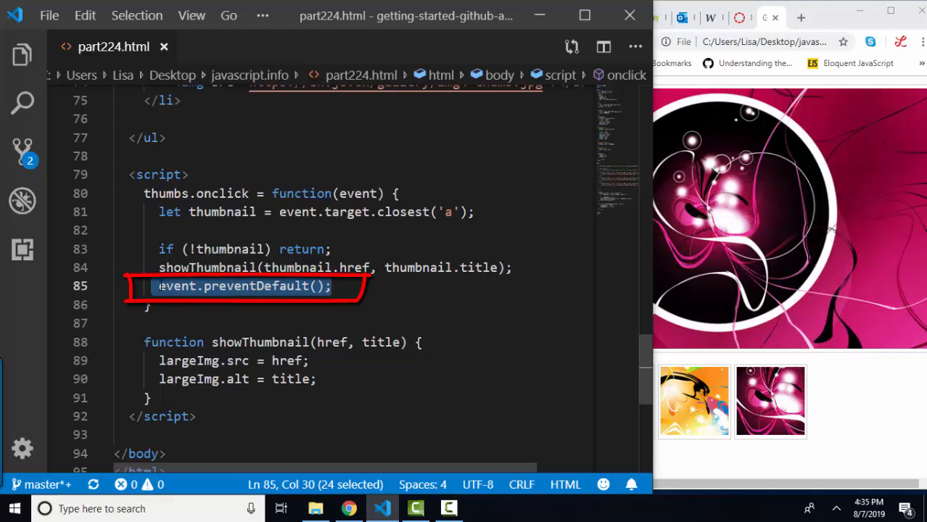
Step: Comment out event.preventDefault() on line 85, save, and show the orange thumbnail navigating away without it
click(151, 286)
drag(151, 287, 332, 286)
key(Home)
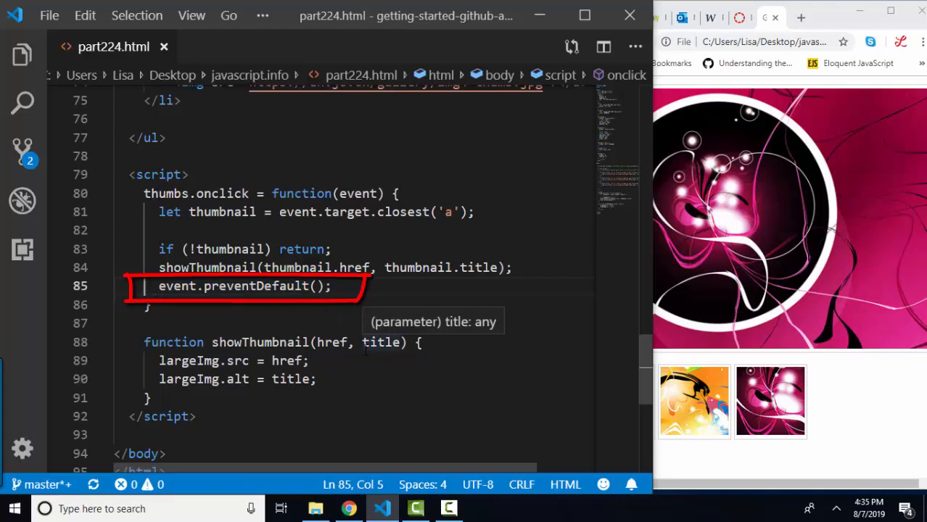
text(//)
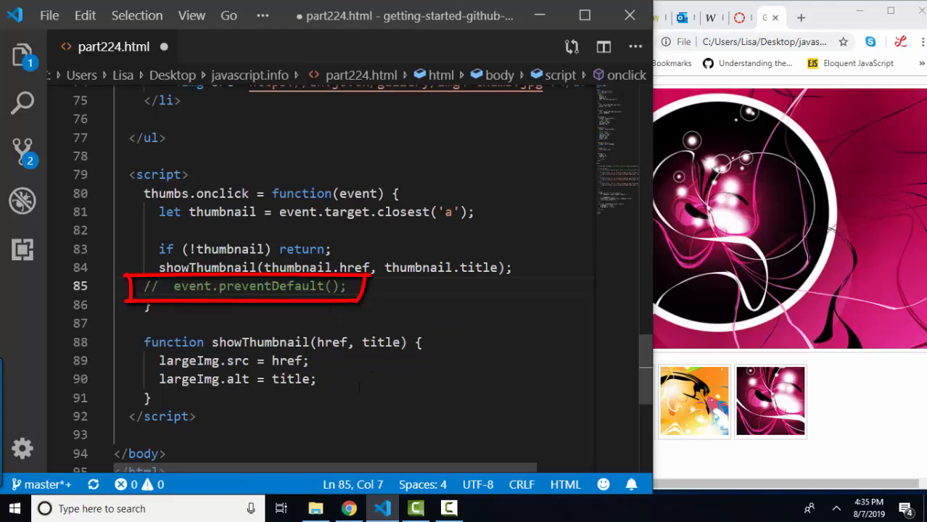
key(ctrl+s)
click(825, 441)
click(638, 41)
click(644, 404)
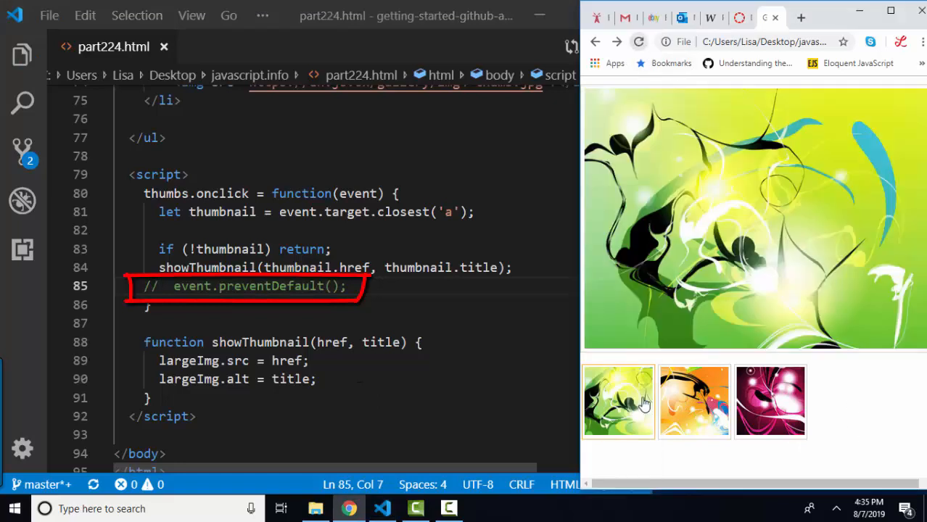
click(693, 411)
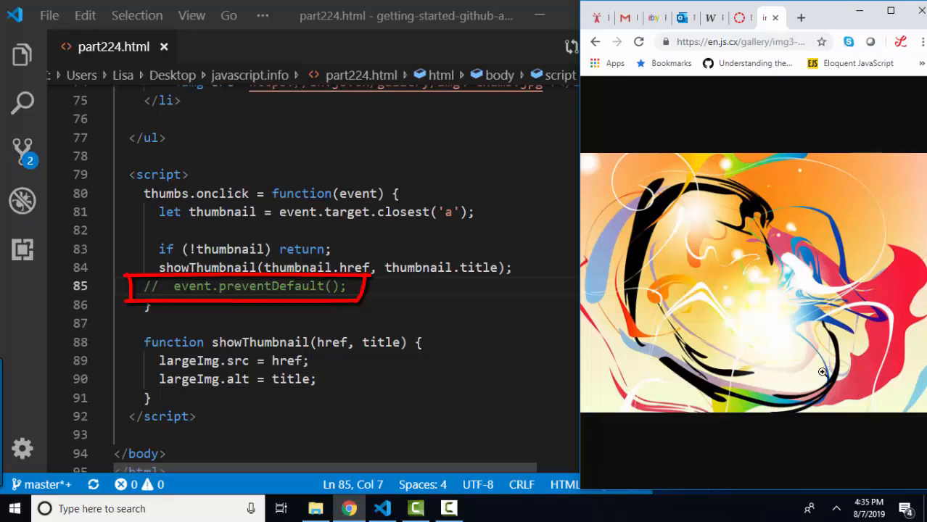
click(594, 44)
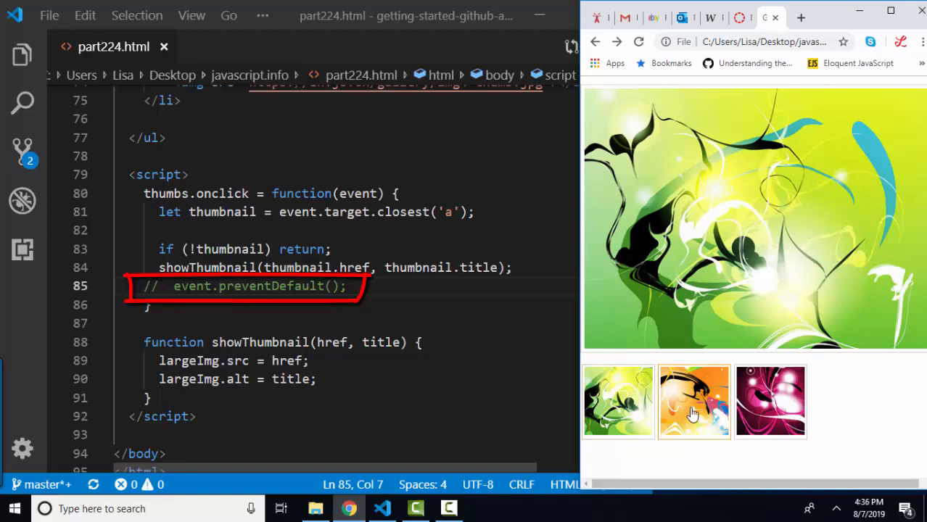
Step: Restore event.preventDefault(), save, reload, and swap the large image to orange then pink in place
key(alt+Tab)
key(BackSpace)
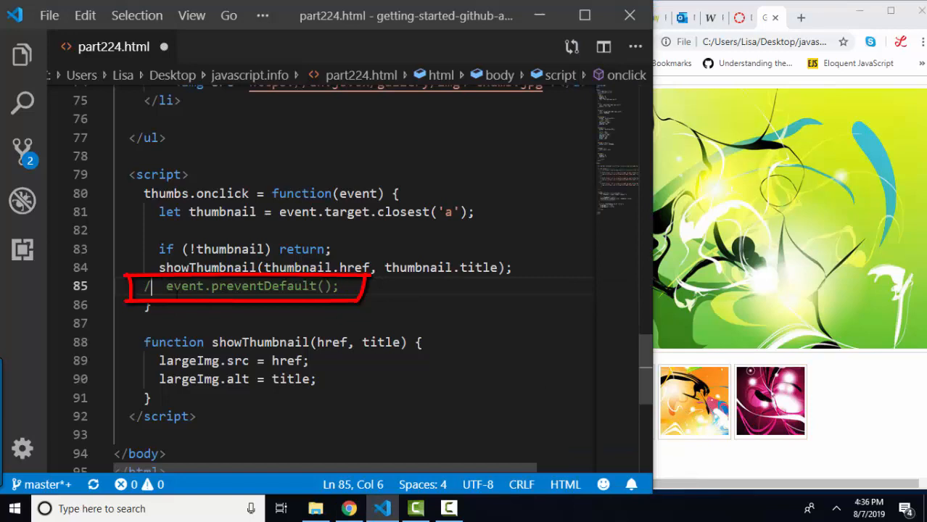
key(BackSpace)
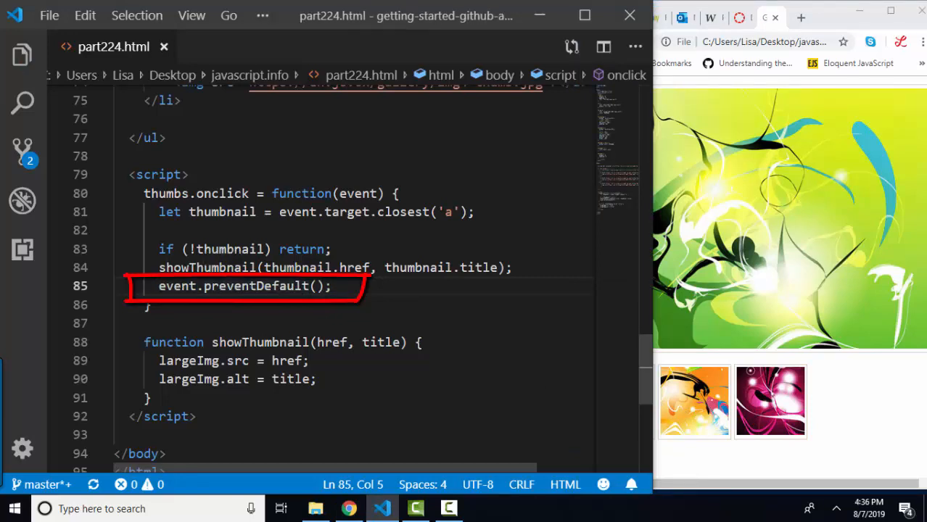
click(841, 417)
click(639, 43)
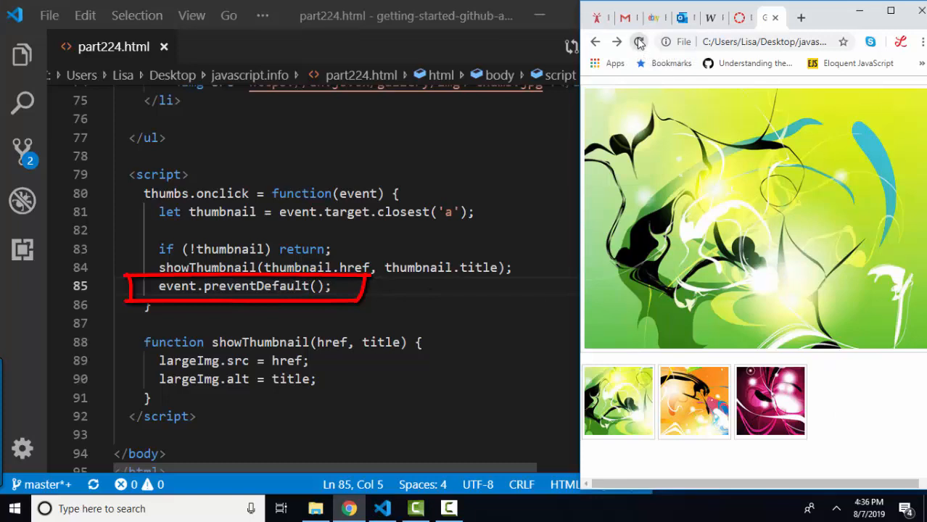
click(704, 418)
click(782, 417)
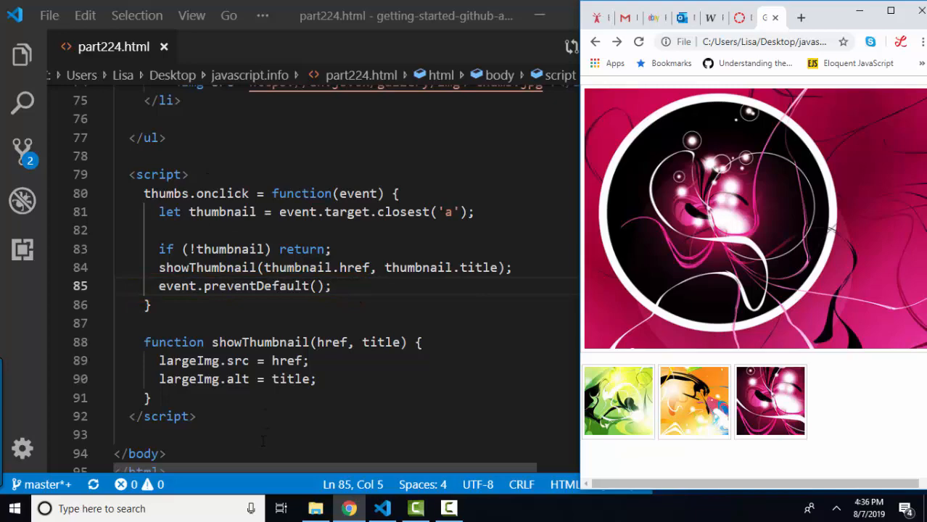
scroll(424, 356, up, 1)
scroll(433, 370, up, 20)
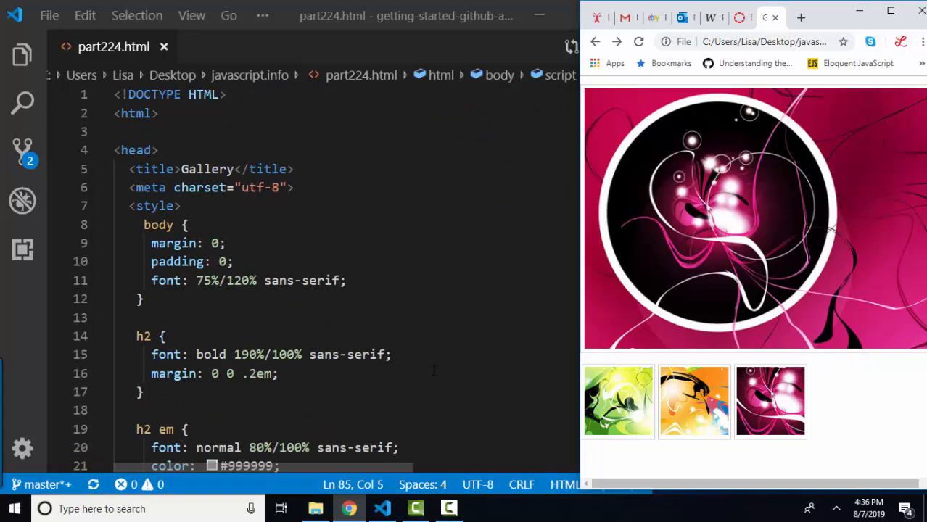
scroll(434, 370, down, 2)
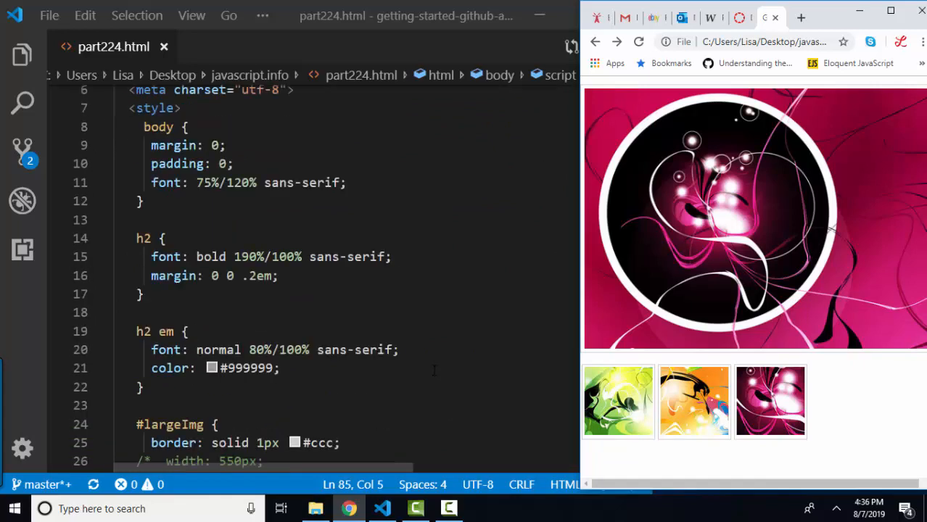
scroll(434, 370, down, 3)
Step: Point out the commented width and height rules of #largeImg, then widen the javascript.info task page
click(383, 508)
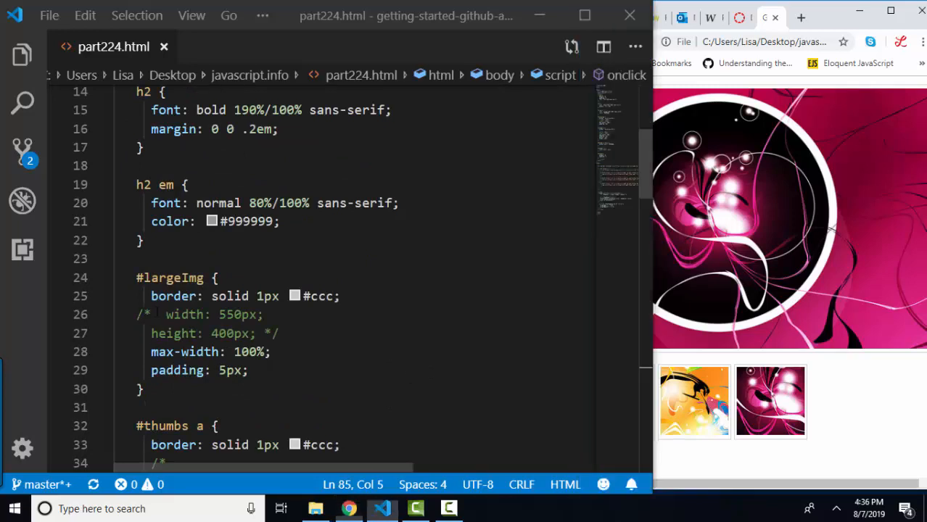
drag(137, 314, 279, 334)
mouse_move(119, 306)
mouse_down()
mouse_move(306, 365)
mouse_move(120, 306)
mouse_up()
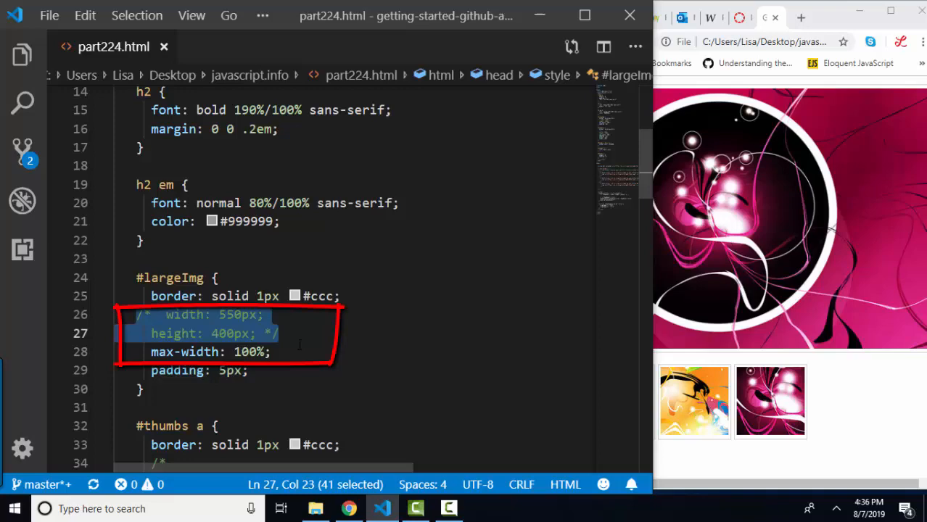
key(alt+Tab)
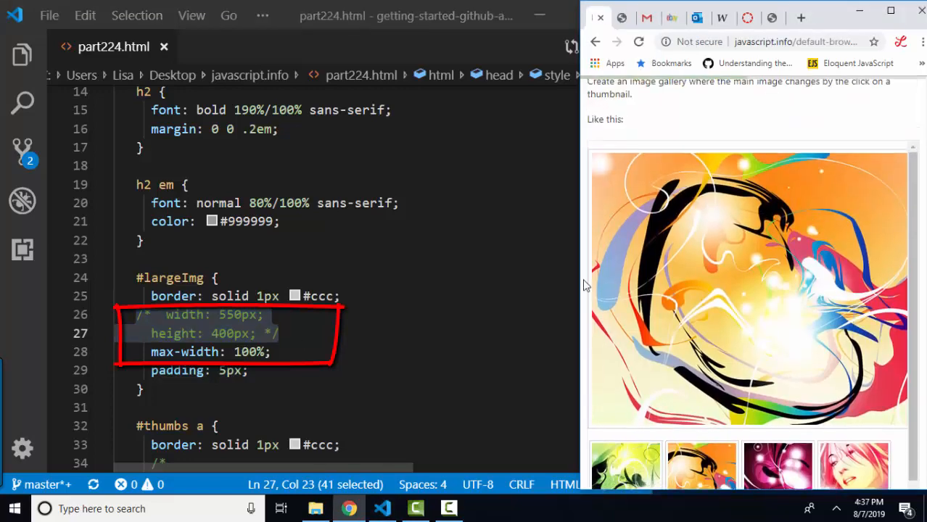
mouse_move(581, 283)
mouse_down()
mouse_move(432, 269)
mouse_move(599, 287)
mouse_up()
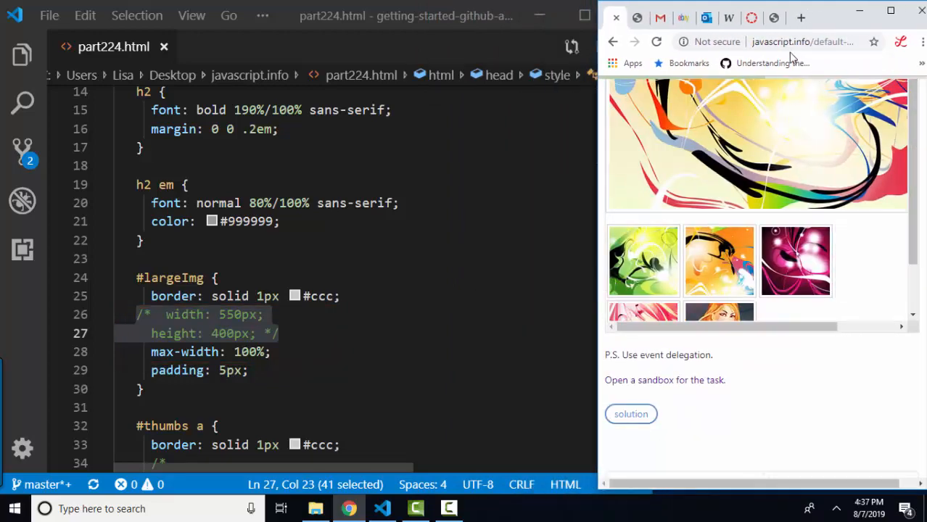
Step: Widen the local gallery page and highlight the max-width: 100% rule of #largeImg
click(766, 17)
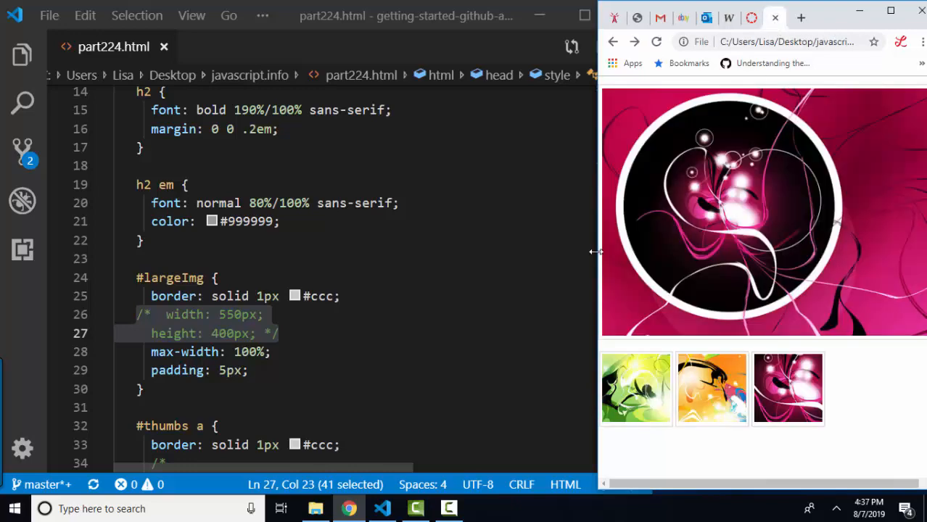
mouse_move(598, 253)
mouse_down()
mouse_move(401, 265)
mouse_move(602, 262)
mouse_move(520, 265)
mouse_up()
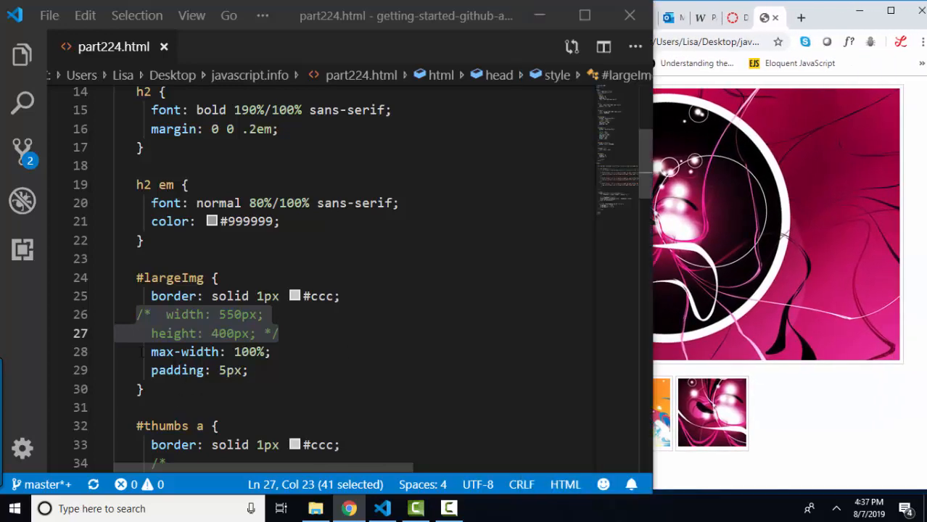
drag(151, 351, 272, 352)
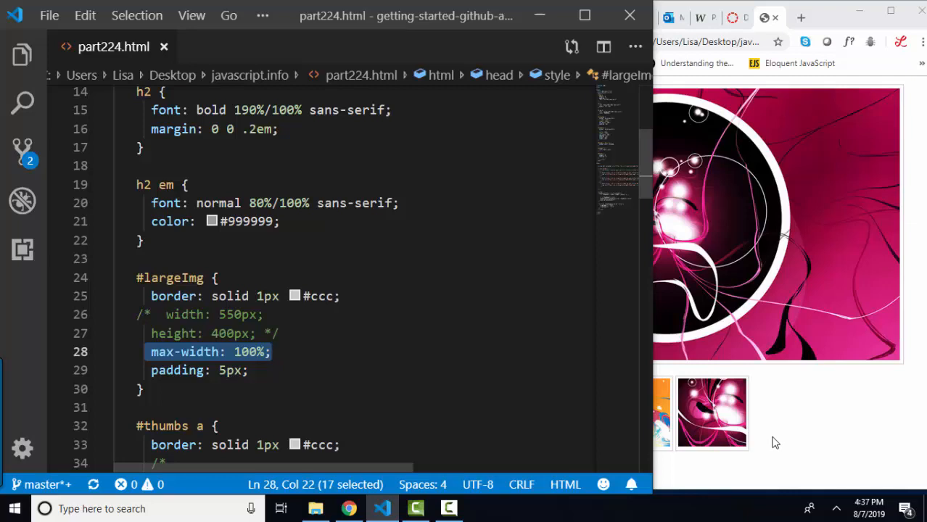
Step: Widen the editor and point out the thumbs list and the large image's id and src attributes
key(Down)
scroll(277, 366, down, 2)
scroll(277, 366, down, 3)
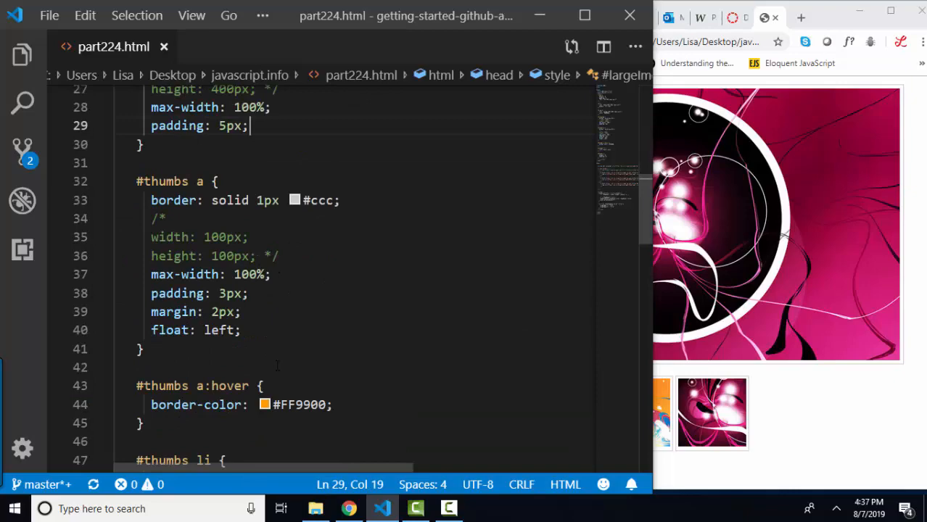
scroll(277, 366, down, 4)
scroll(277, 366, down, 4)
scroll(277, 366, down, 1)
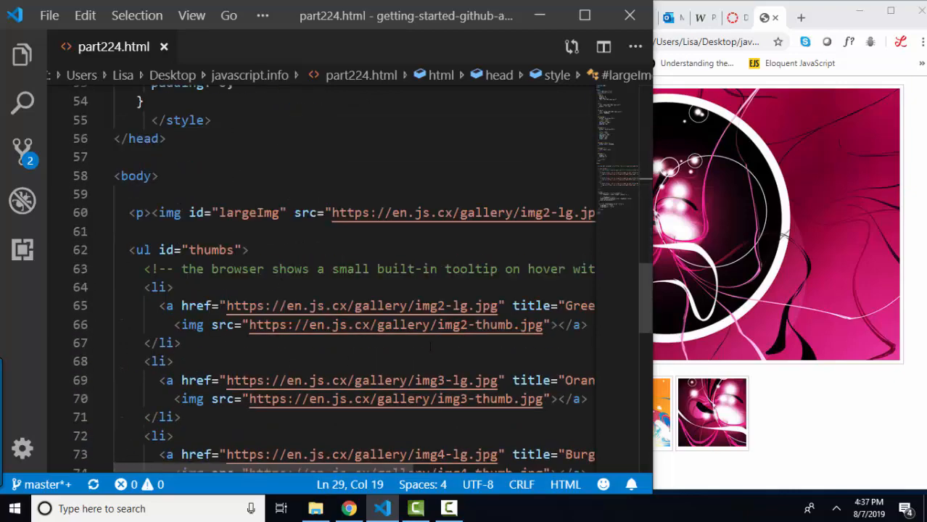
drag(653, 400, 813, 414)
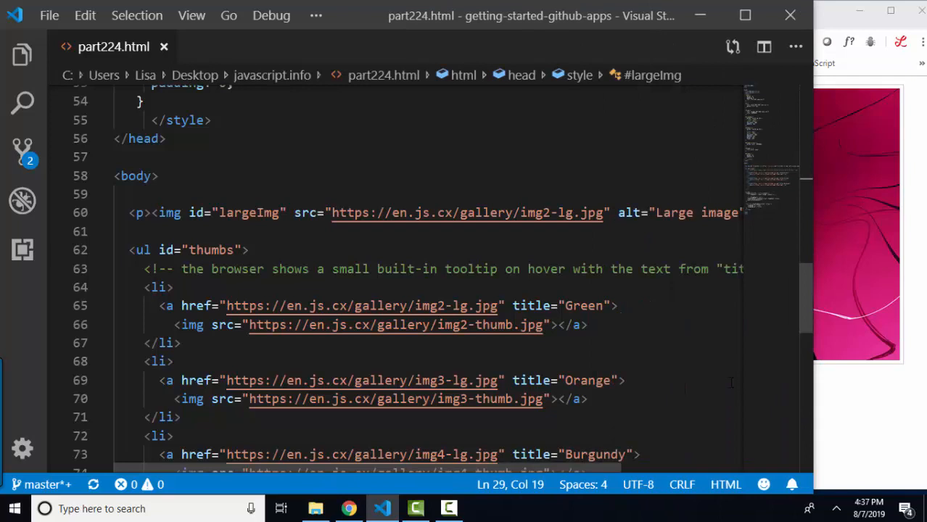
scroll(731, 382, down, 2)
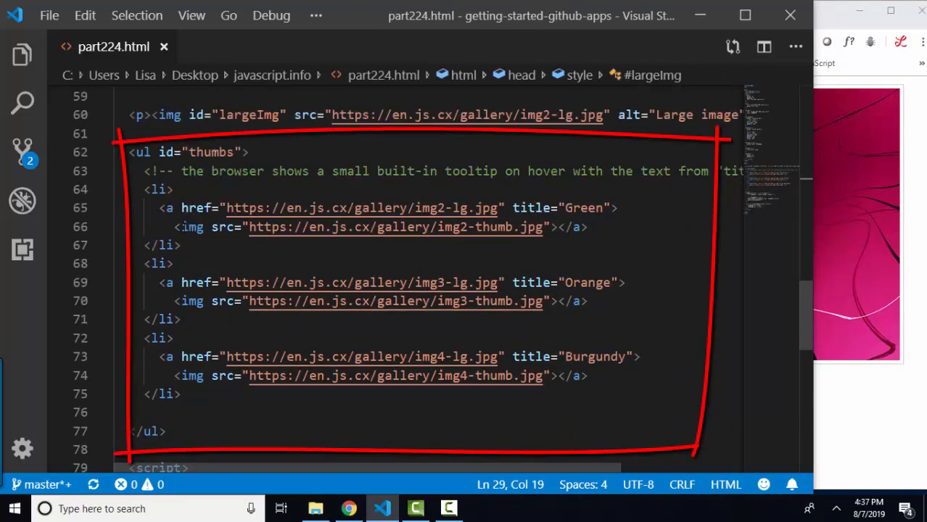
click(144, 189)
click(129, 152)
click(881, 447)
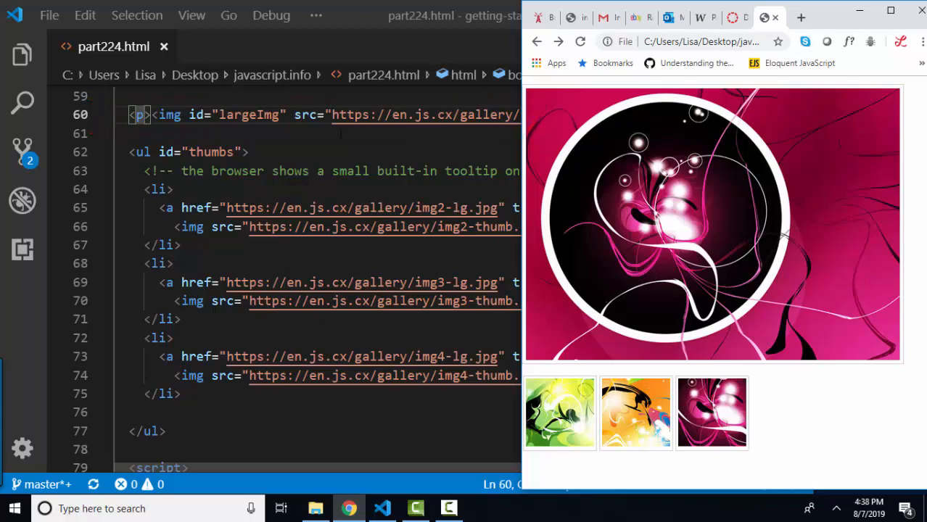
double_click(196, 115)
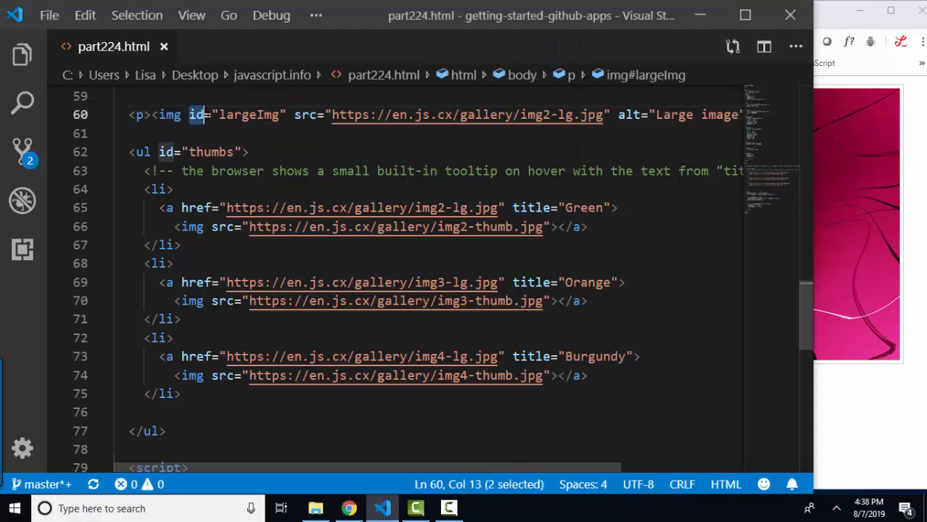
drag(220, 115, 317, 114)
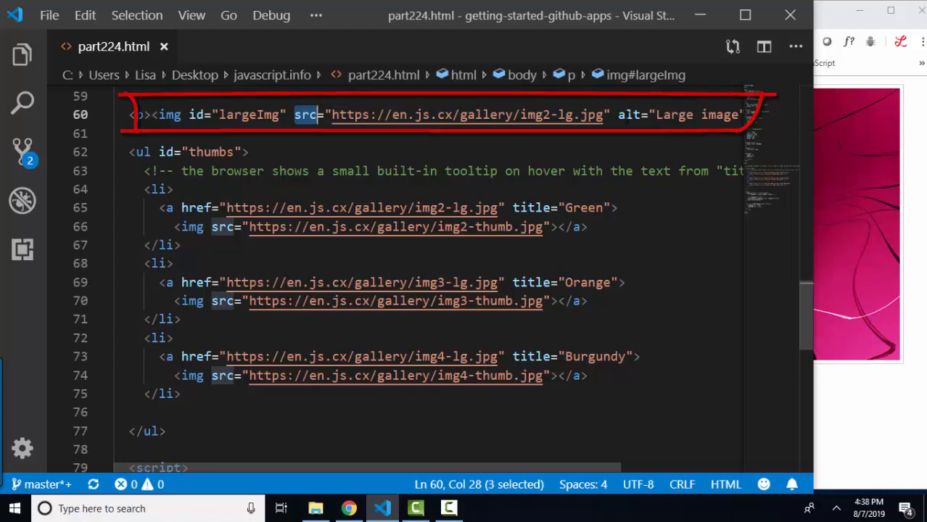
key(alt+Tab)
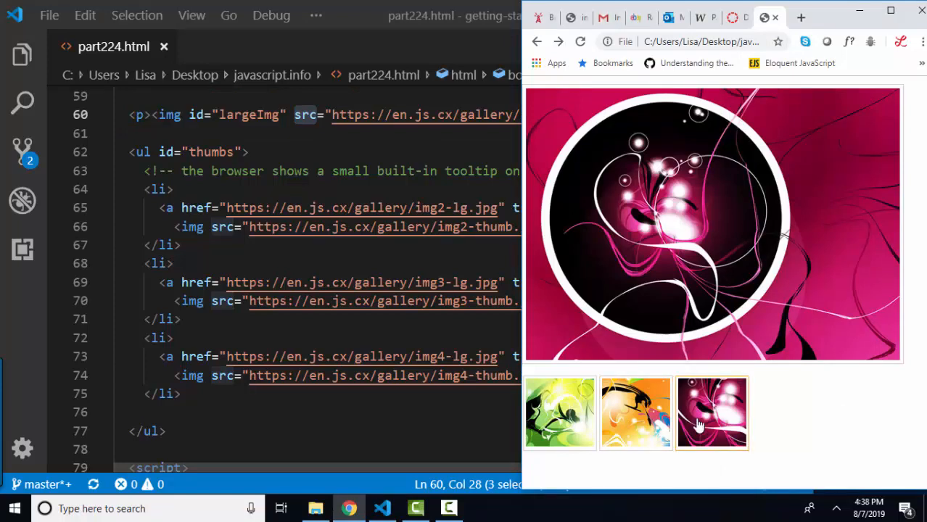
key(alt+Tab)
Step: Walk through the first thumbnail's li, link and img, highlighting its large and thumbnail URLs
click(152, 152)
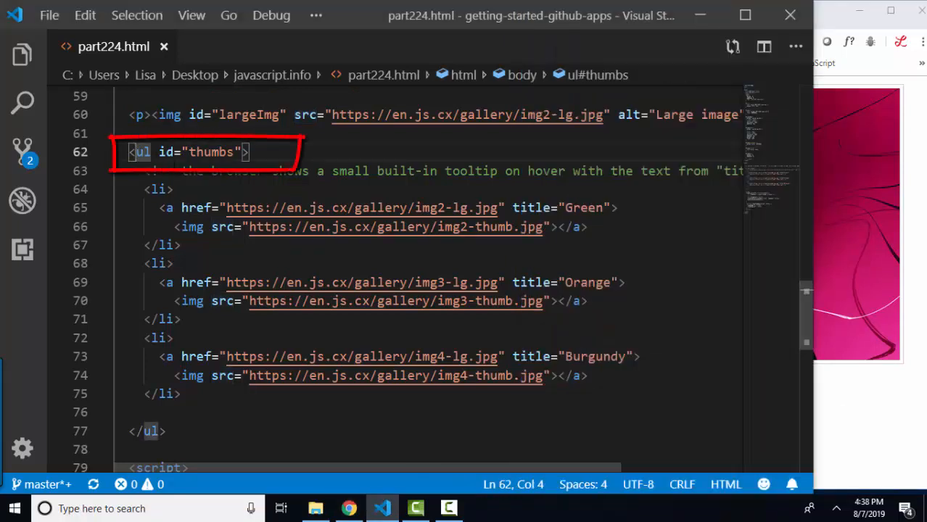
click(153, 189)
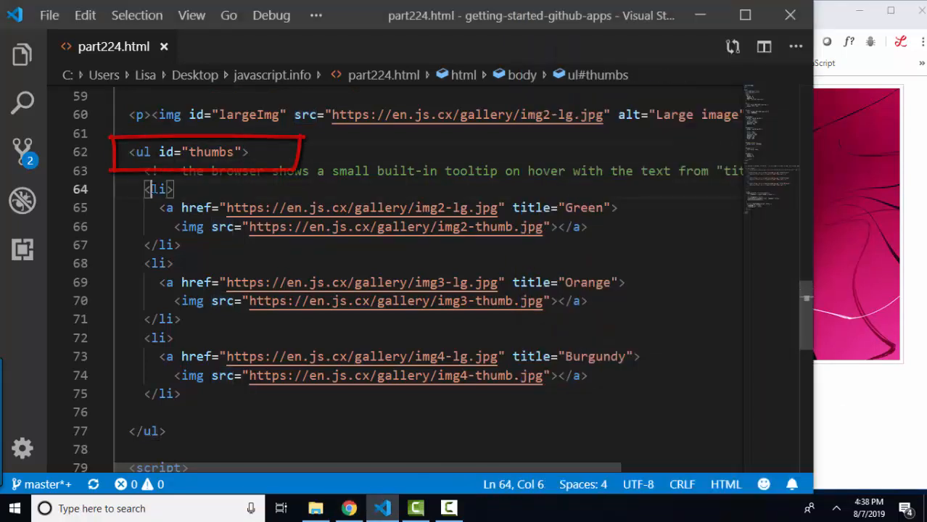
click(174, 208)
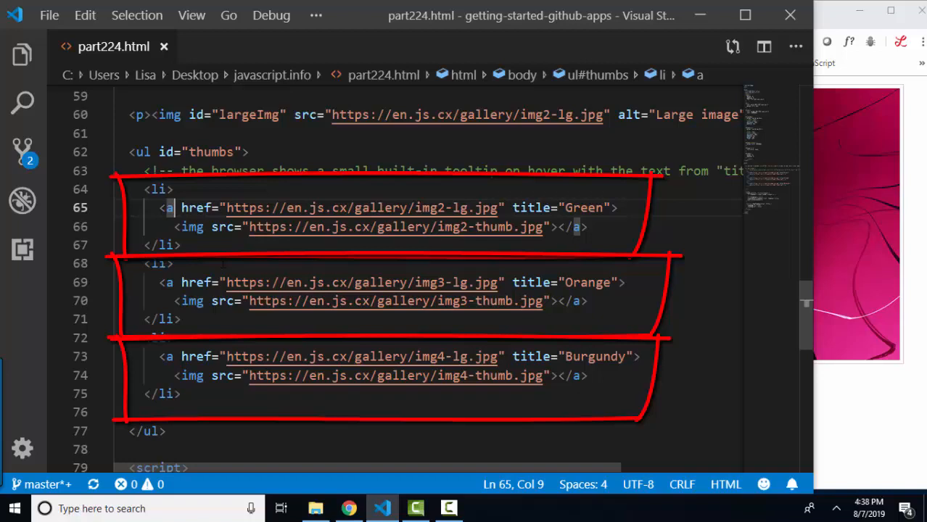
double_click(192, 227)
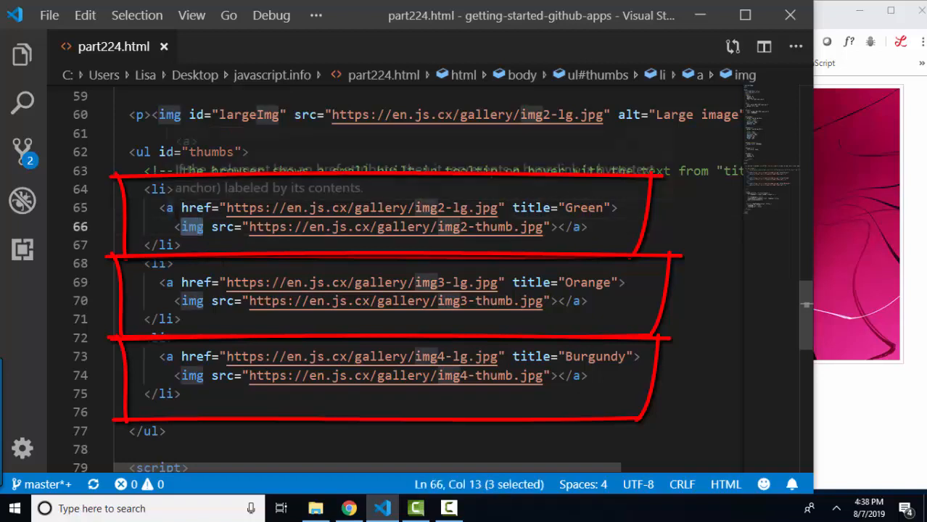
click(161, 208)
drag(226, 209, 500, 208)
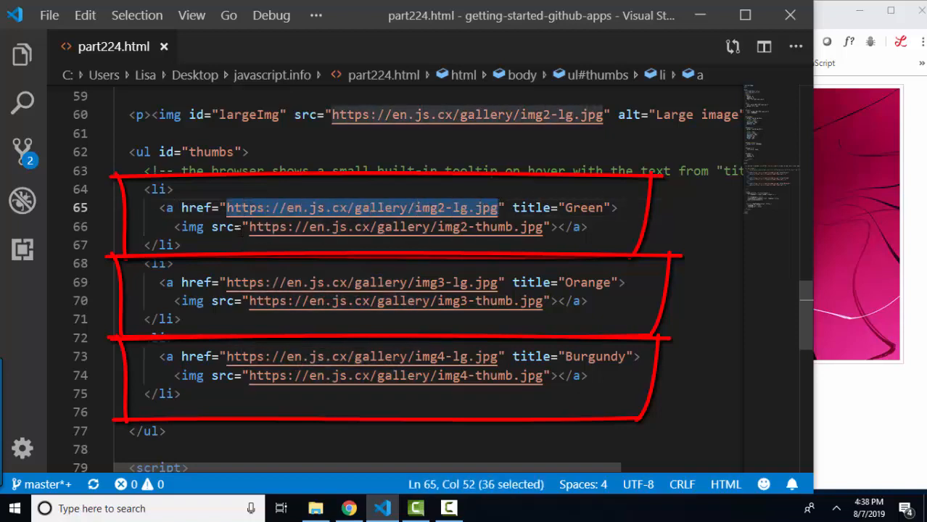
drag(243, 227, 543, 227)
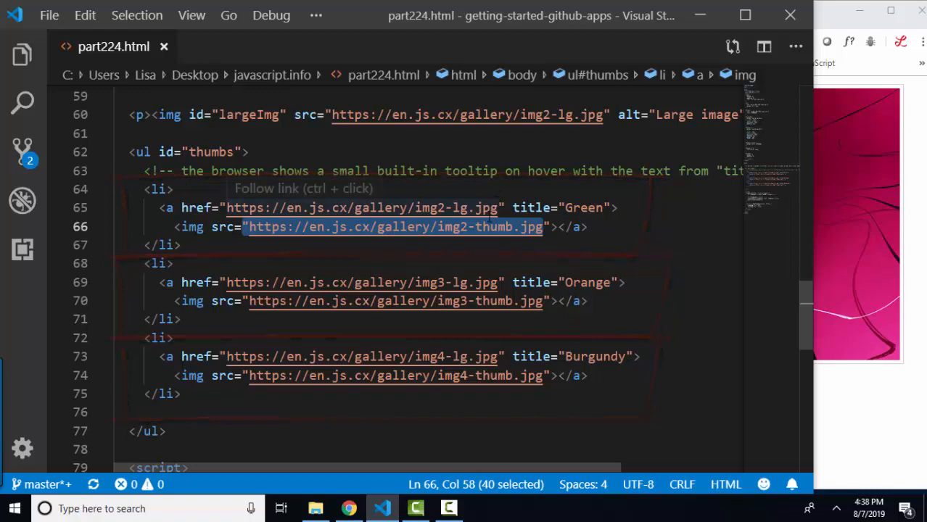
click(859, 408)
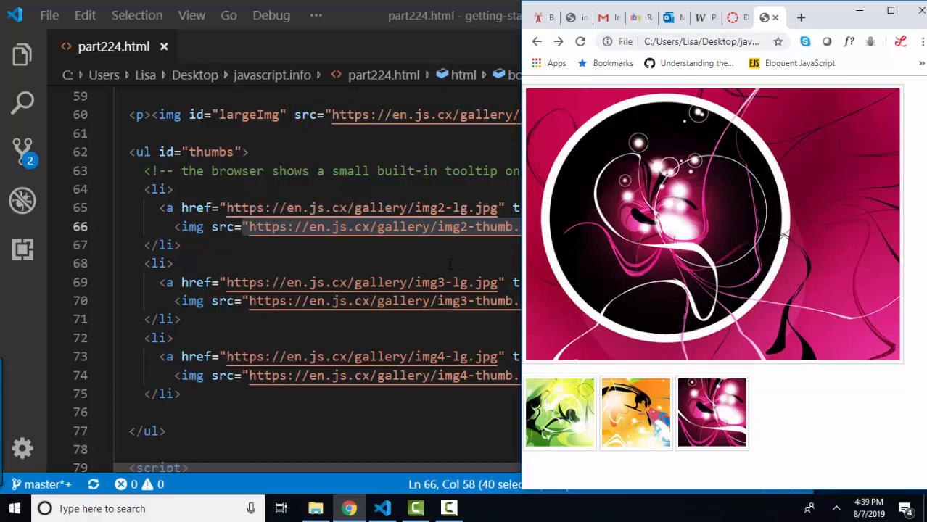
Step: Contrast thumb and lg in the URLs and highlight the link's title="Green" attribute, checking tooltips in the gallery
click(174, 227)
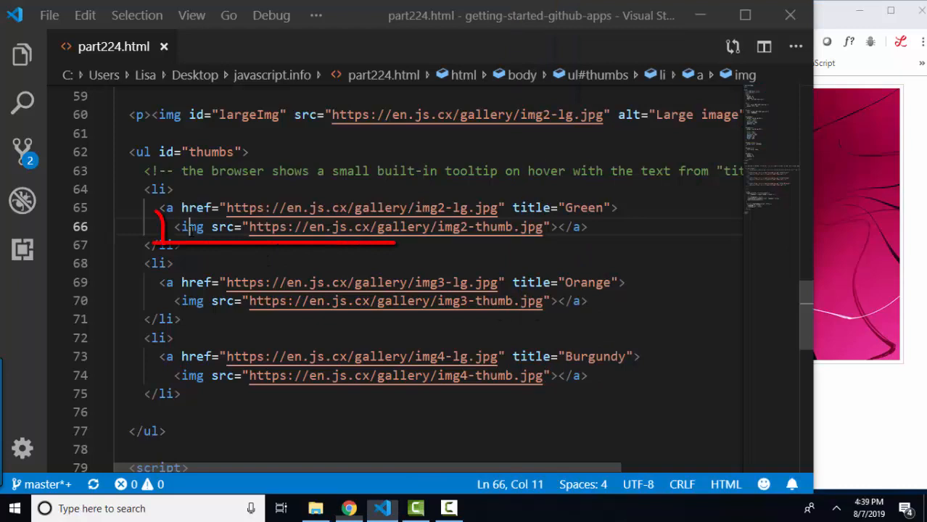
drag(544, 227, 174, 227)
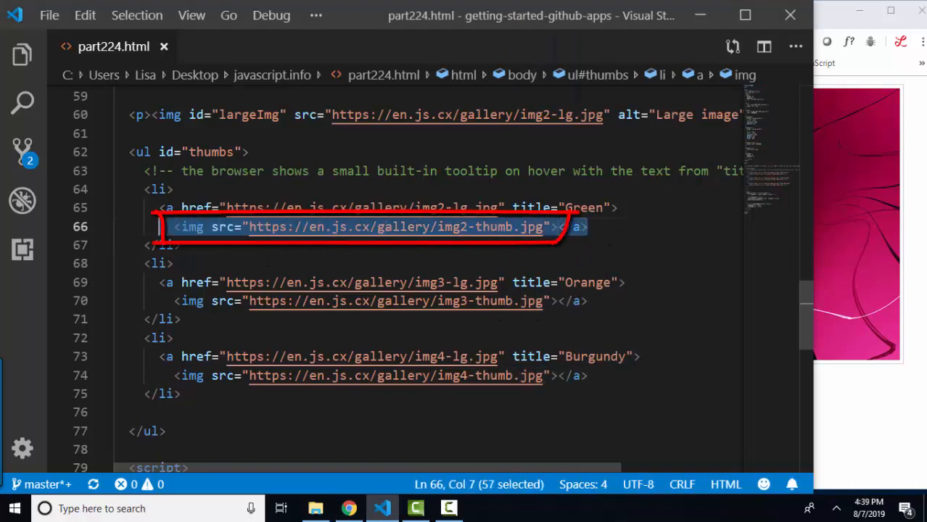
click(497, 301)
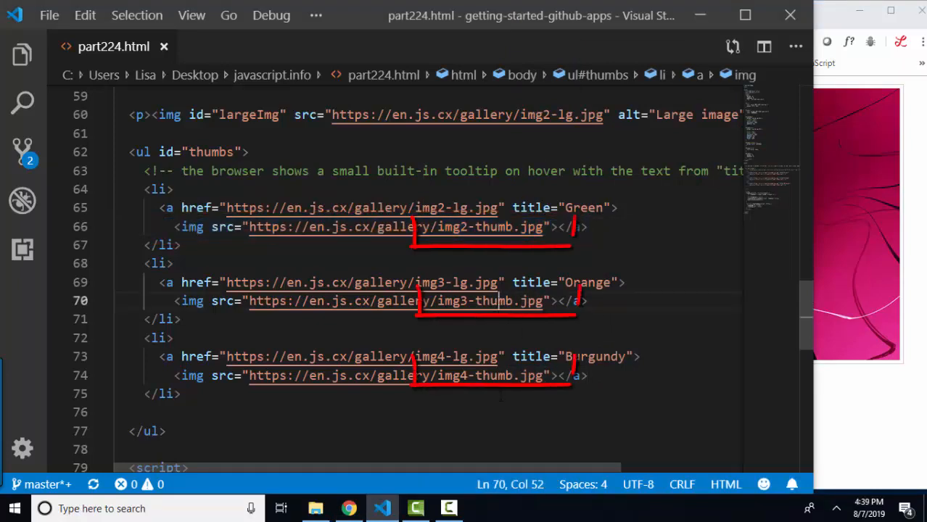
double_click(500, 227)
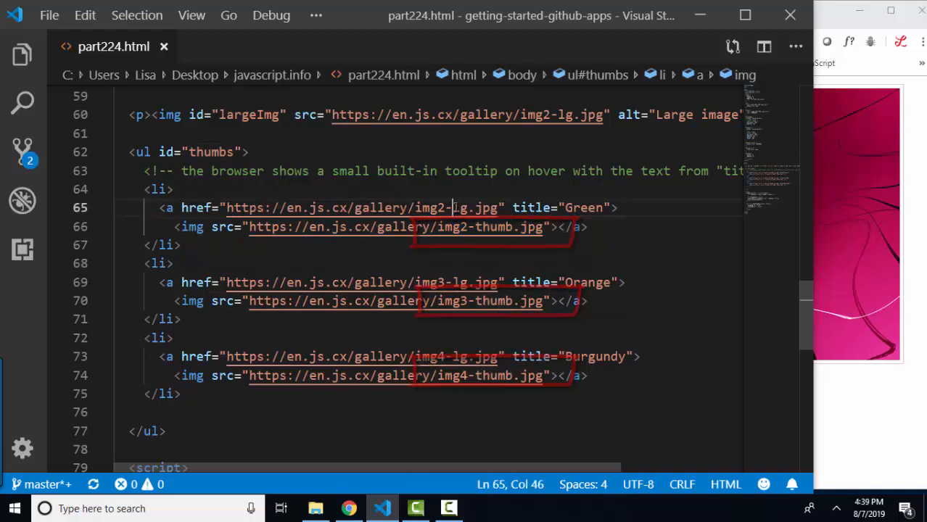
drag(452, 208, 469, 208)
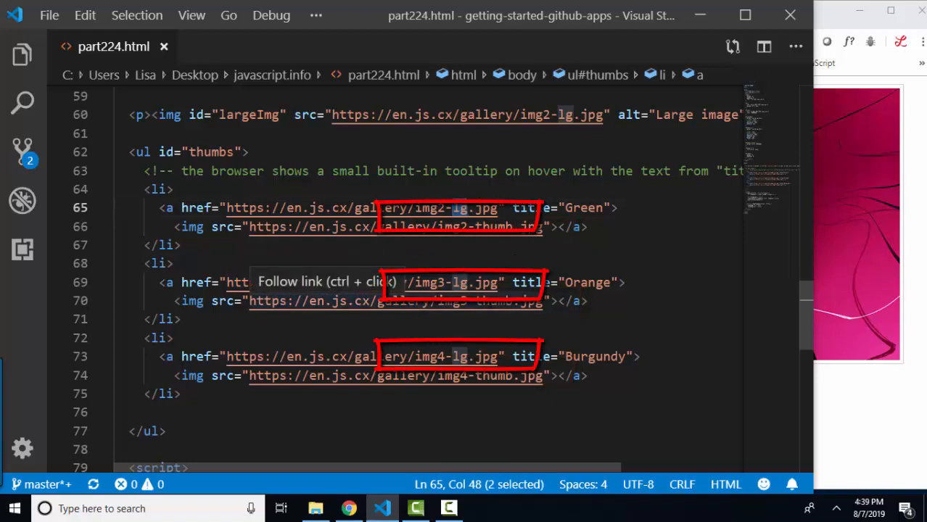
drag(154, 208, 505, 209)
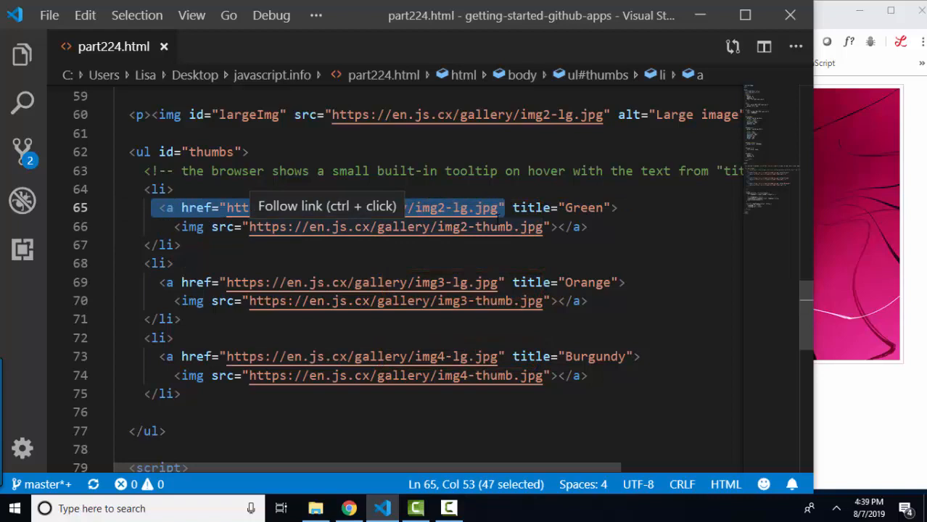
drag(154, 208, 621, 208)
double_click(534, 209)
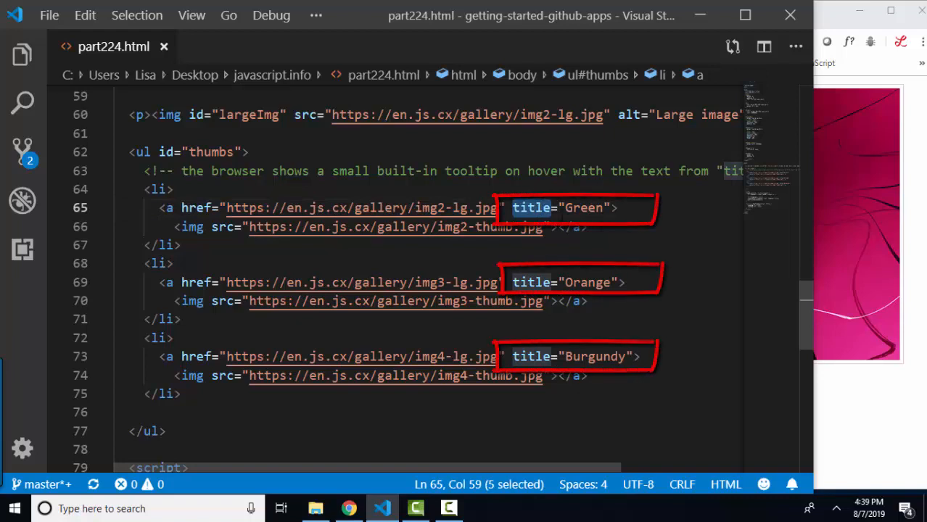
click(858, 437)
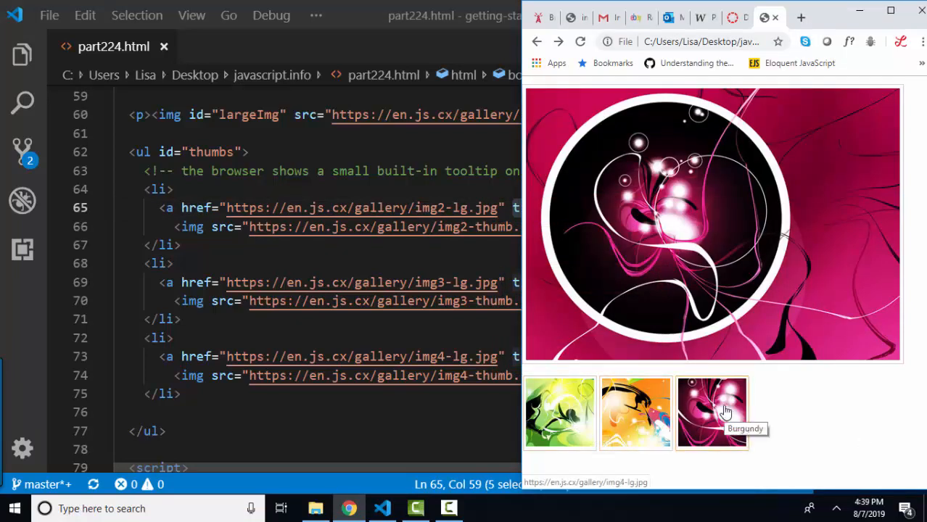
Step: Swap the gallery's large image to the green artwork via its thumbnail, then return to the code
click(217, 412)
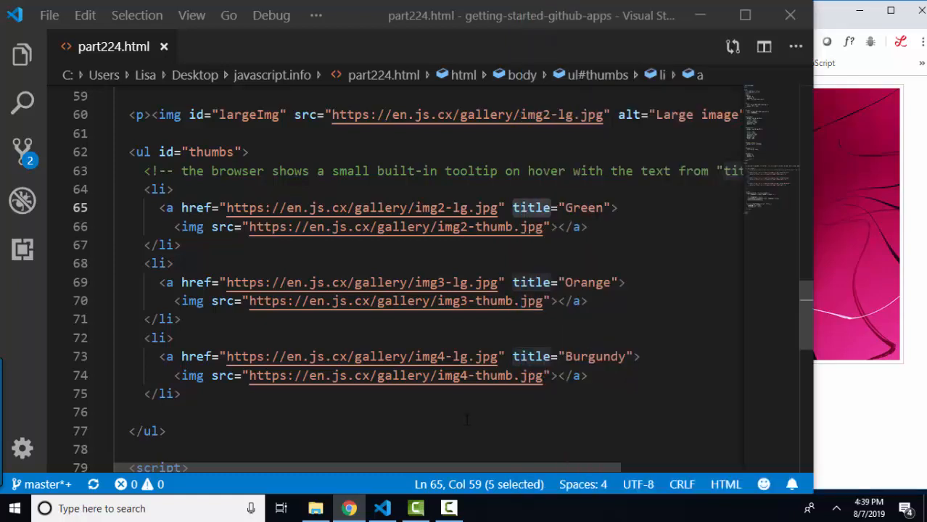
click(856, 420)
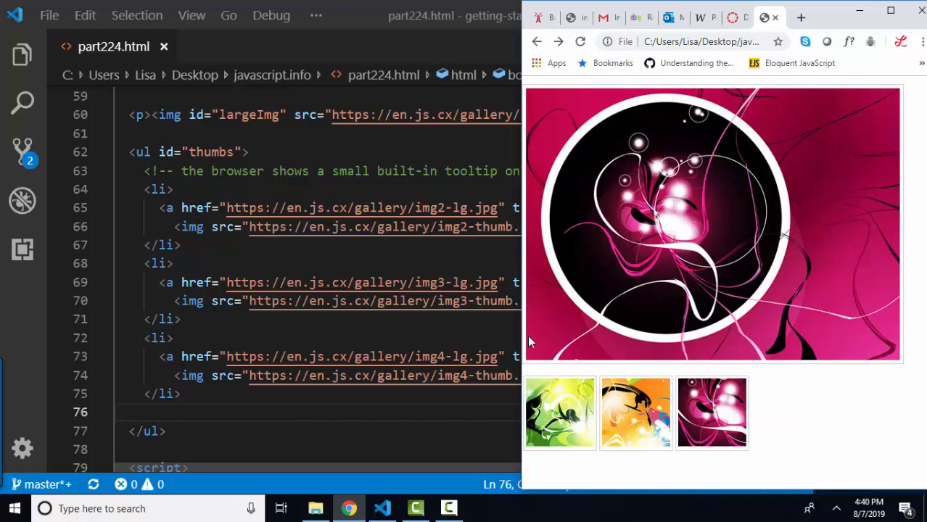
click(561, 415)
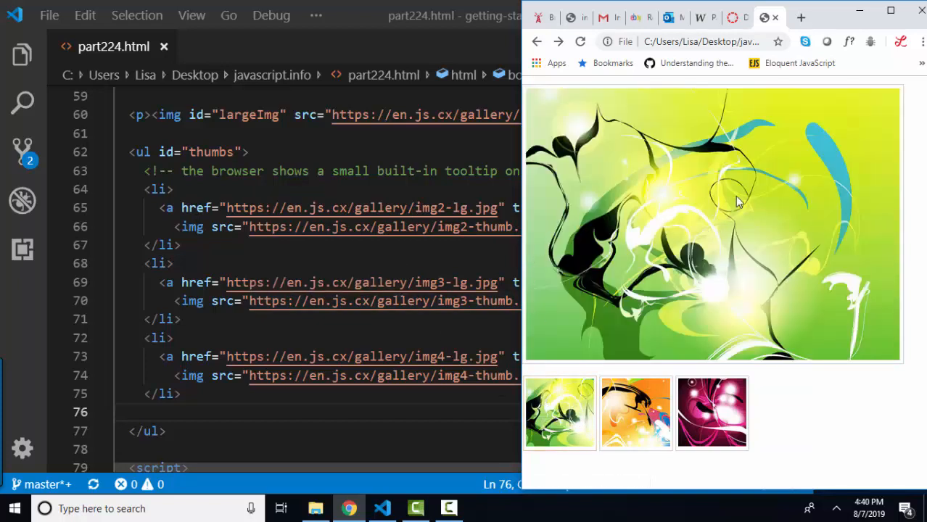
key(alt+Tab)
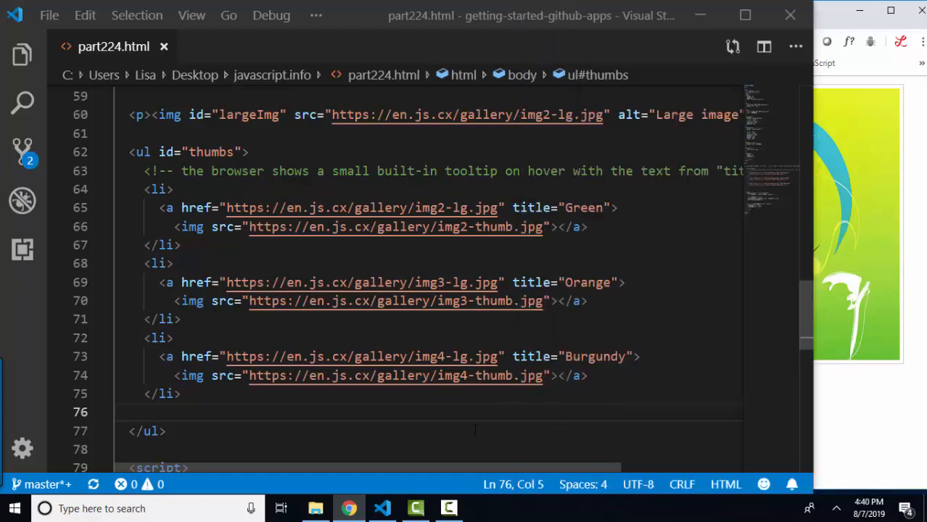
Step: Highlight the thumbs.onclick handler function and insert a blank line above it
click(475, 430)
scroll(475, 431, down, 3)
scroll(475, 431, down, 3)
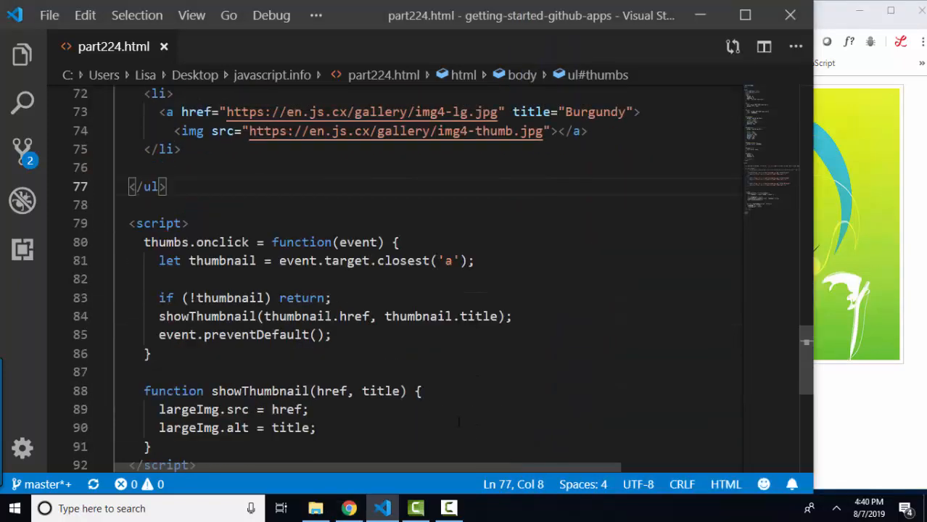
scroll(475, 431, down, 1)
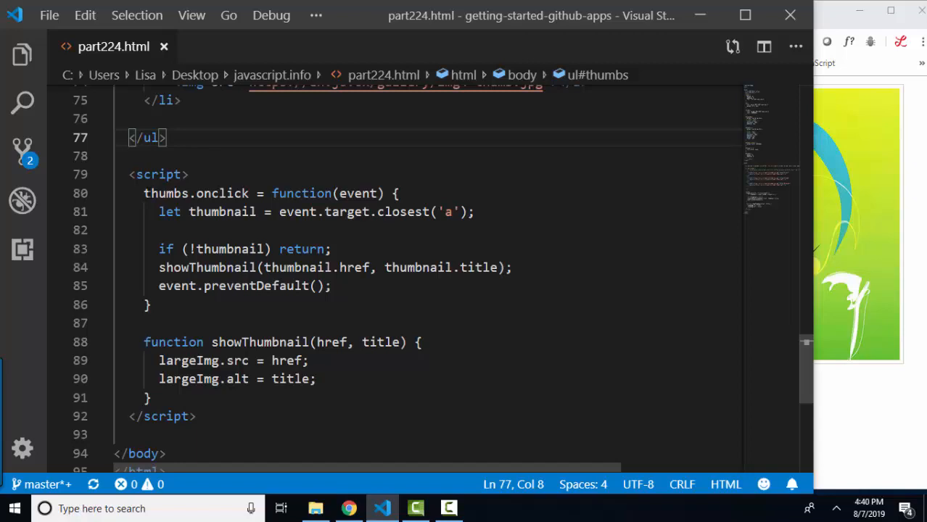
click(151, 193)
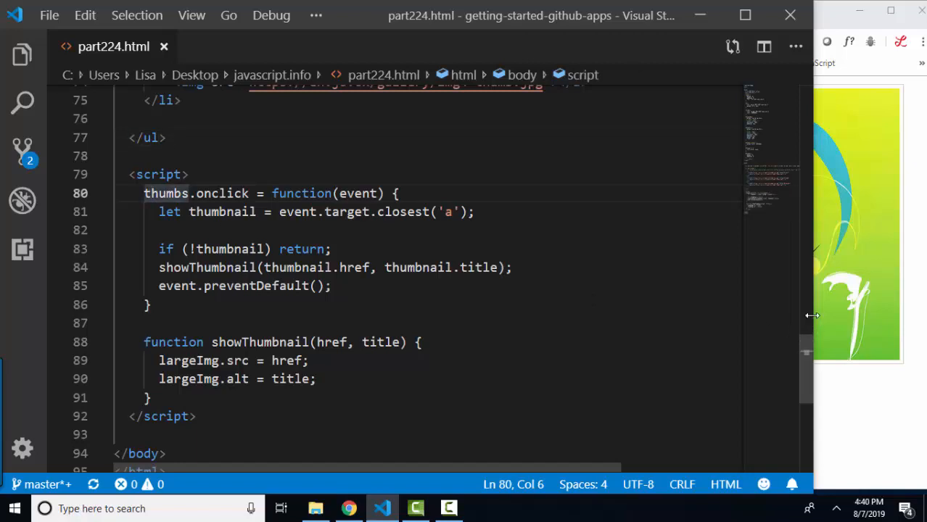
drag(812, 321, 661, 327)
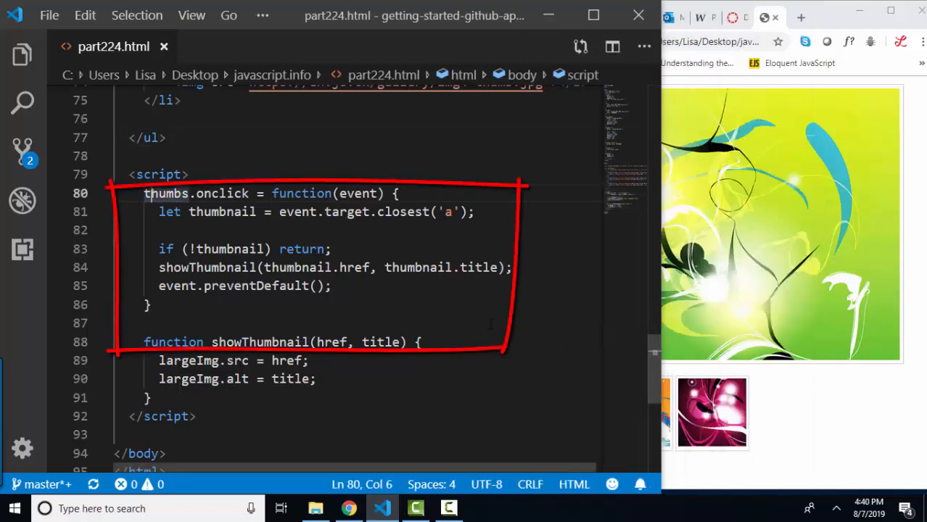
double_click(225, 193)
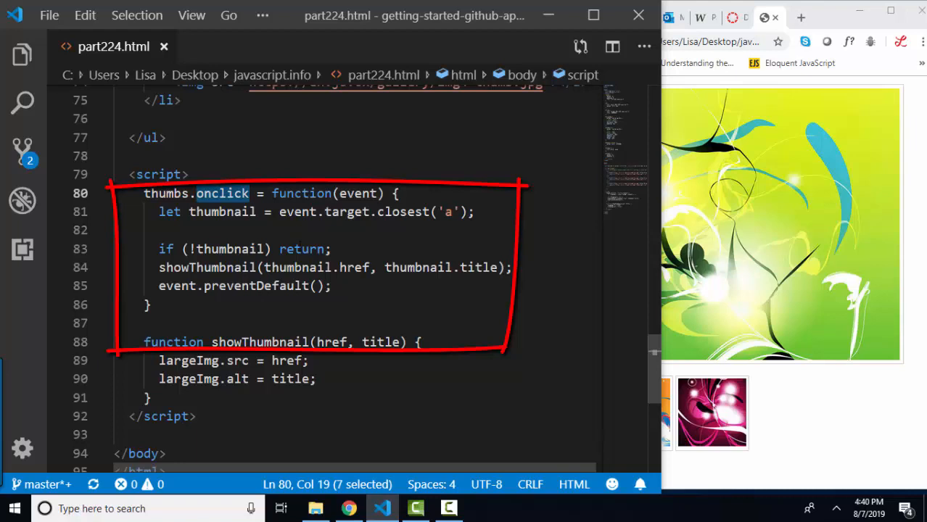
click(265, 193)
drag(279, 193, 324, 306)
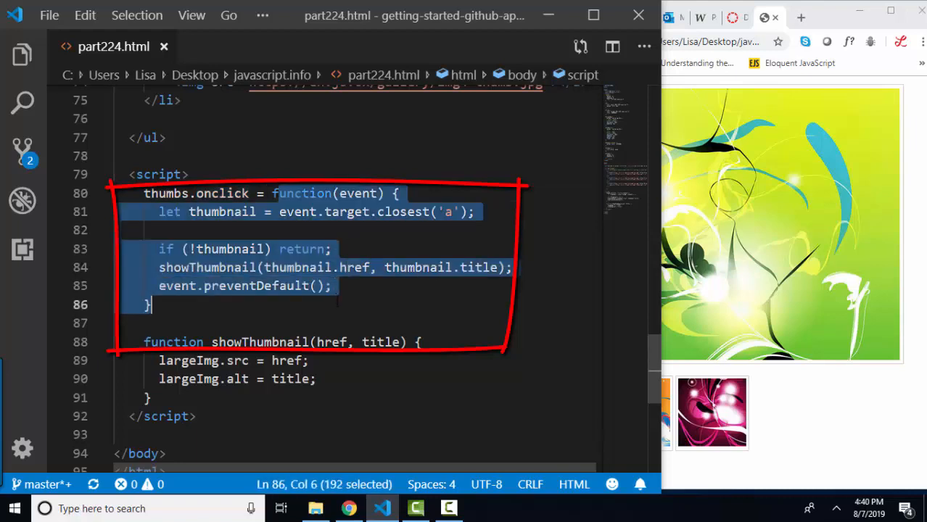
click(144, 192)
key(Return)
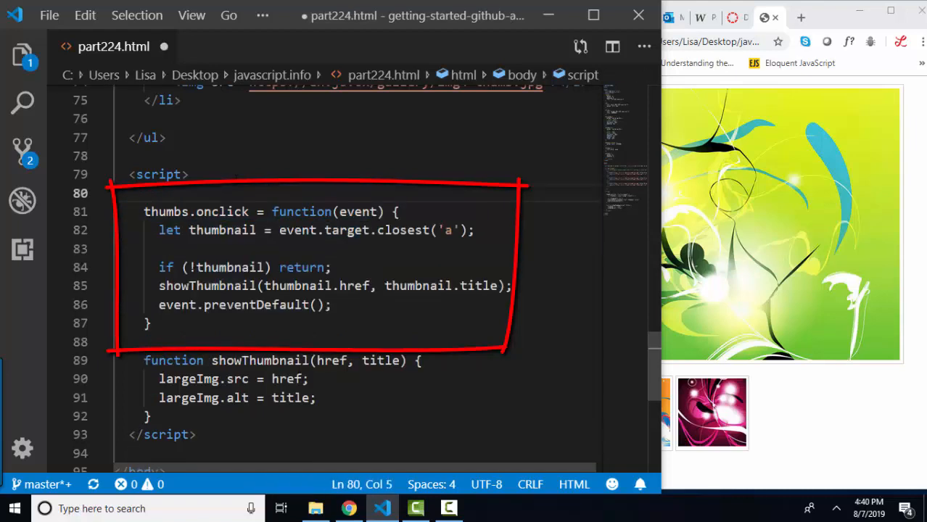
Step: Point out onclick, the event parameter, and the let thumbnail = event.target assignment on line 82
double_click(226, 211)
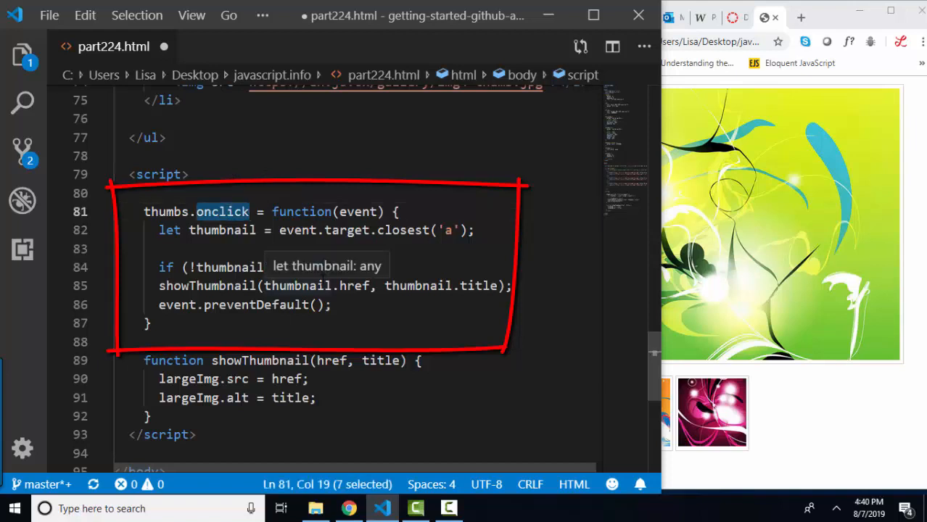
click(255, 211)
drag(255, 211, 379, 325)
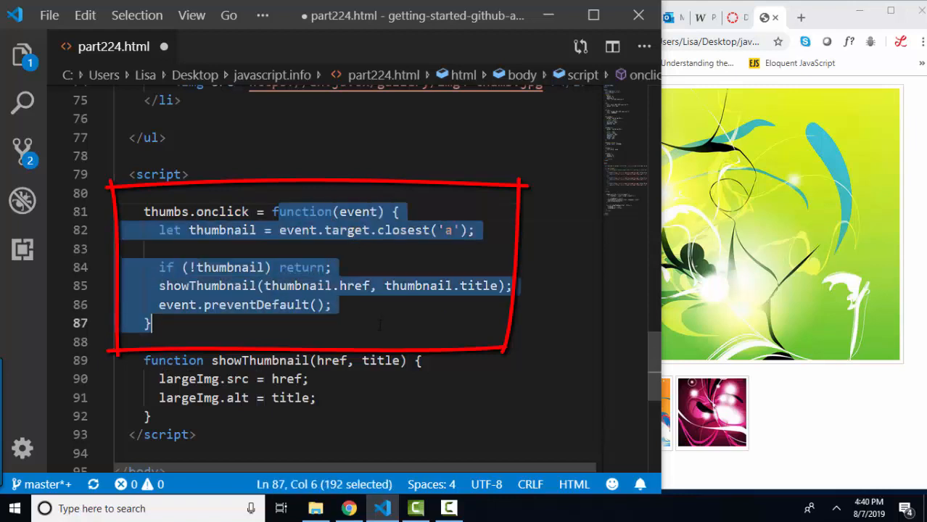
double_click(360, 211)
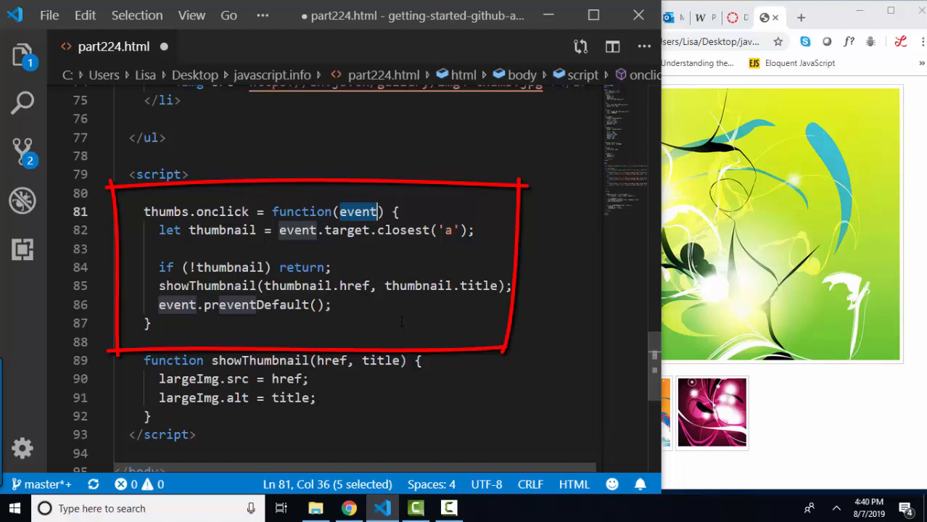
drag(279, 230, 370, 230)
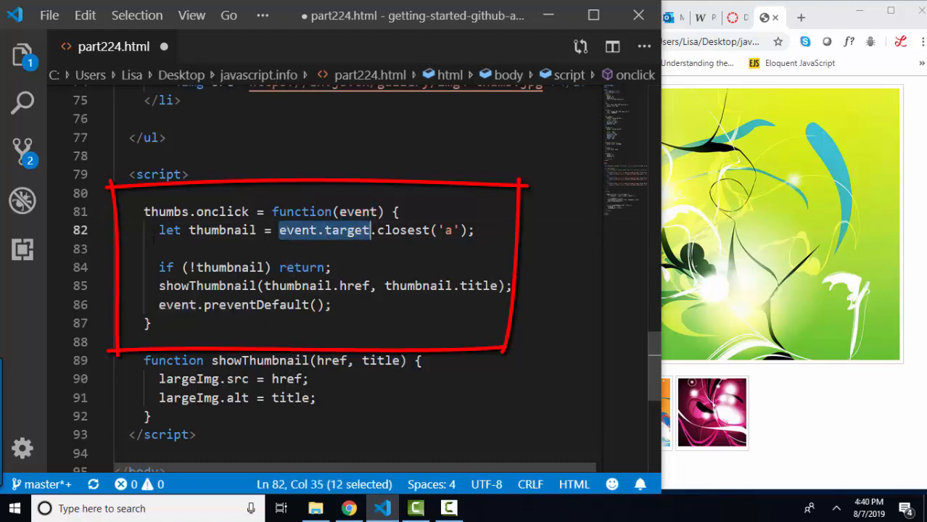
drag(151, 229, 257, 230)
double_click(227, 230)
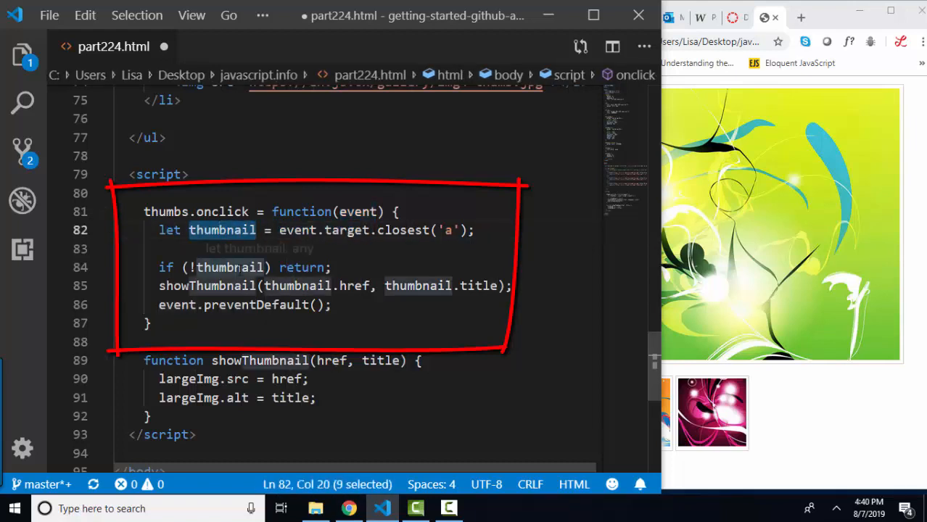
Step: Highlight target and the closest('a') call in the line 82 statement
click(288, 230)
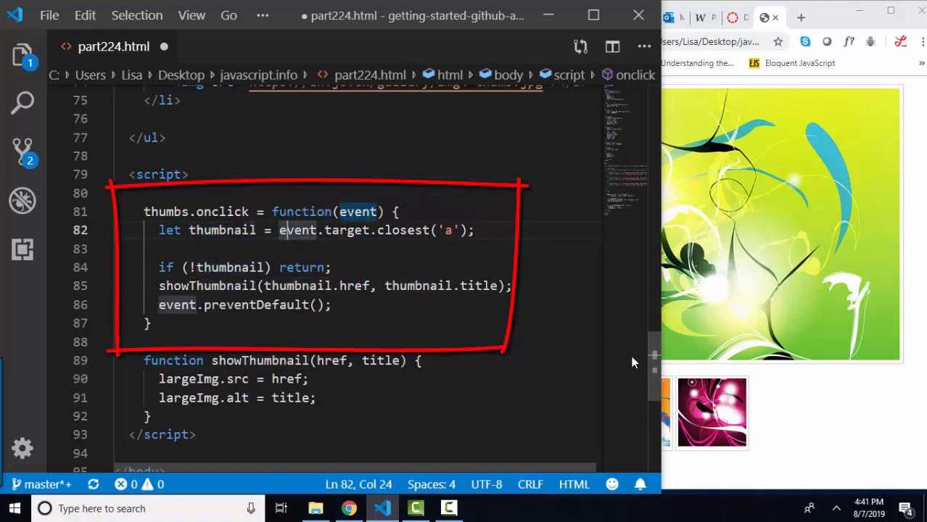
click(324, 230)
double_click(344, 230)
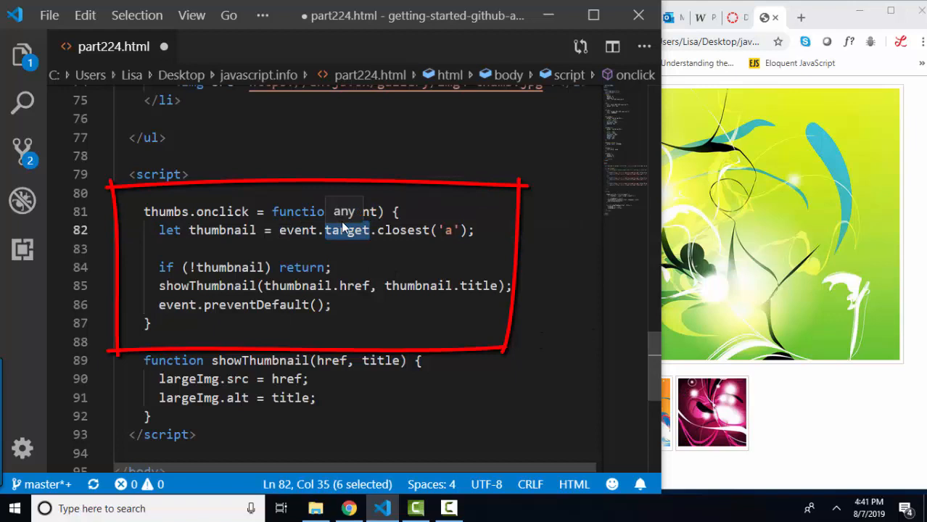
double_click(403, 230)
click(461, 230)
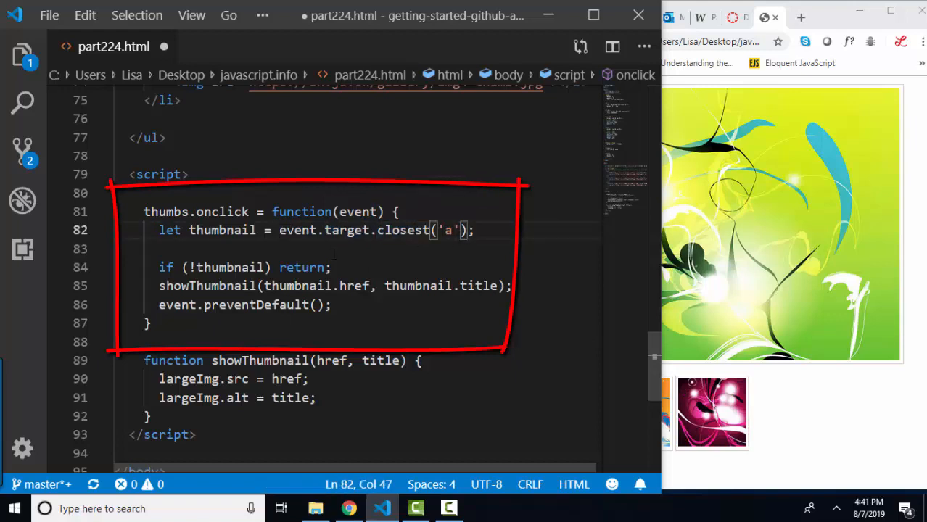
drag(151, 230, 478, 230)
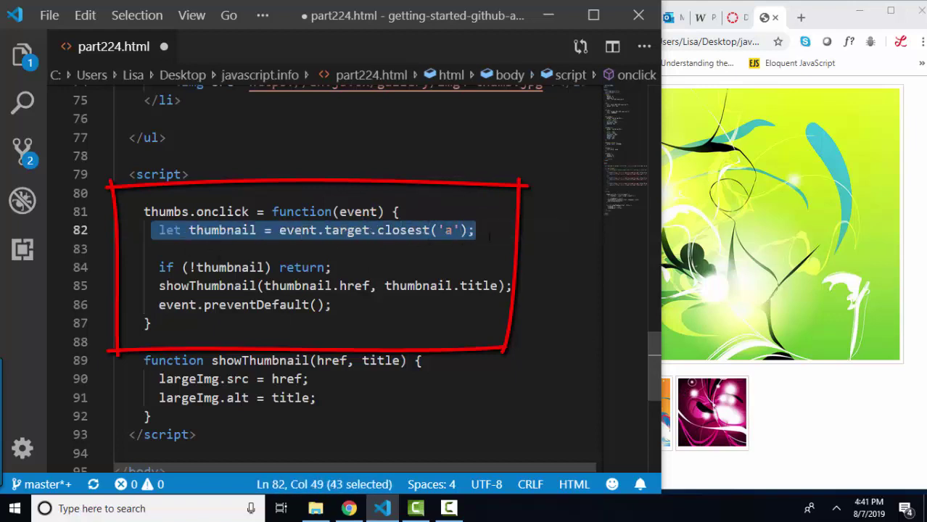
double_click(403, 230)
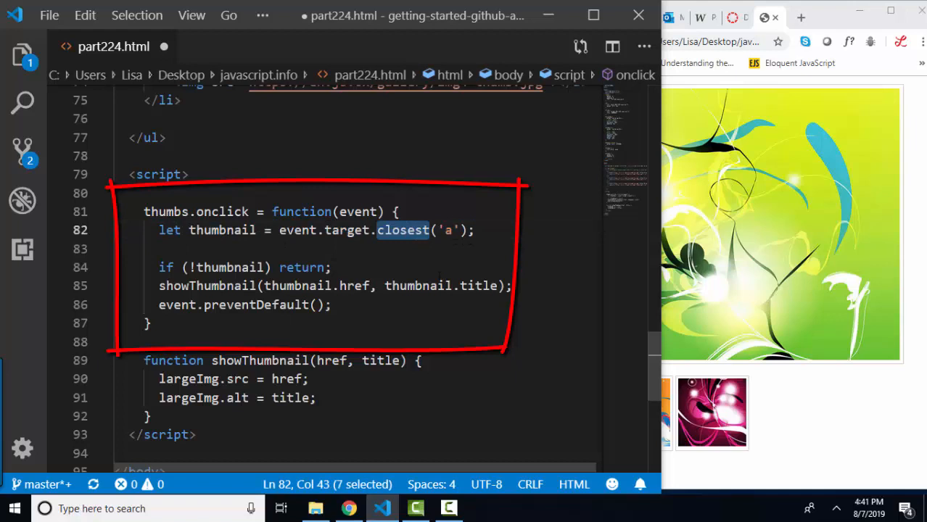
scroll(277, 247, up, 1)
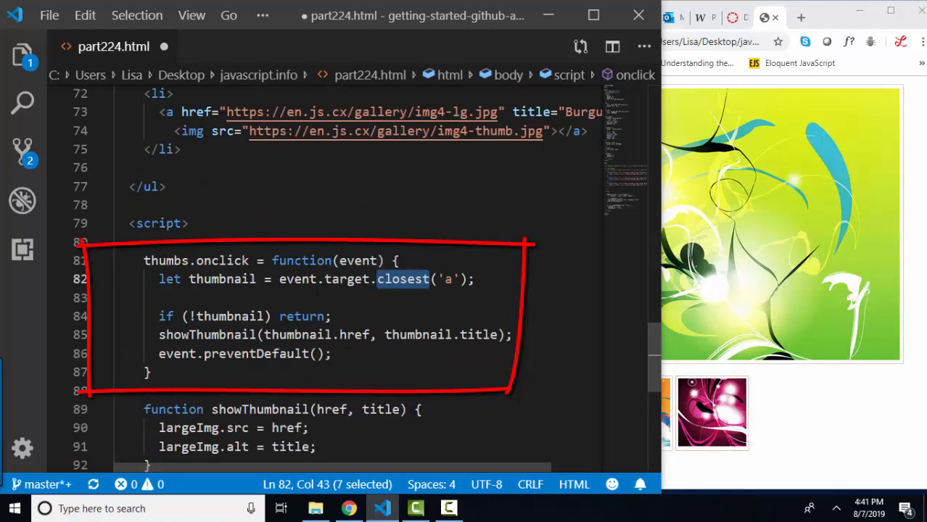
drag(280, 279, 494, 279)
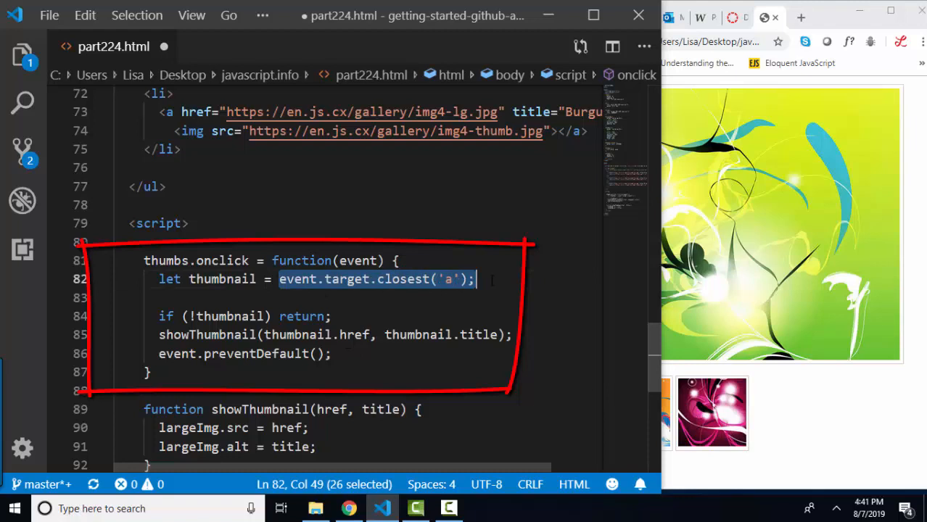
double_click(225, 279)
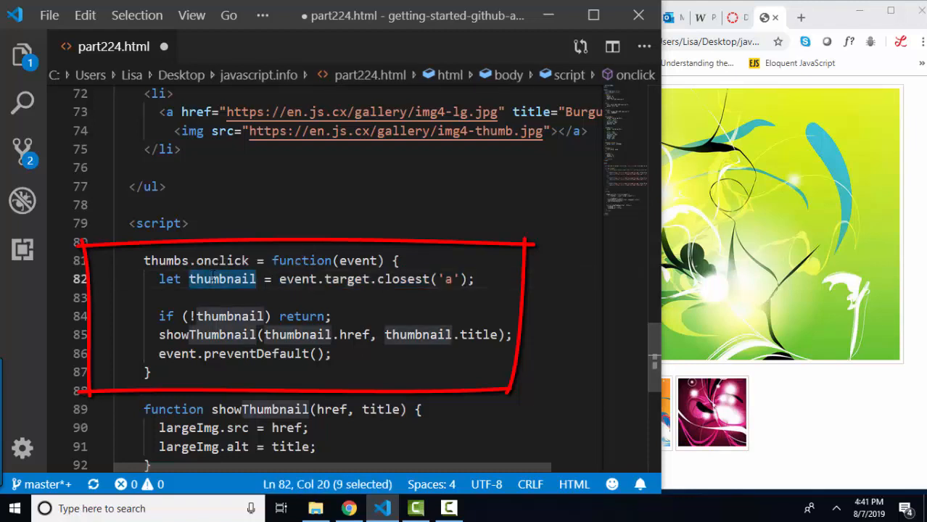
drag(159, 316, 361, 314)
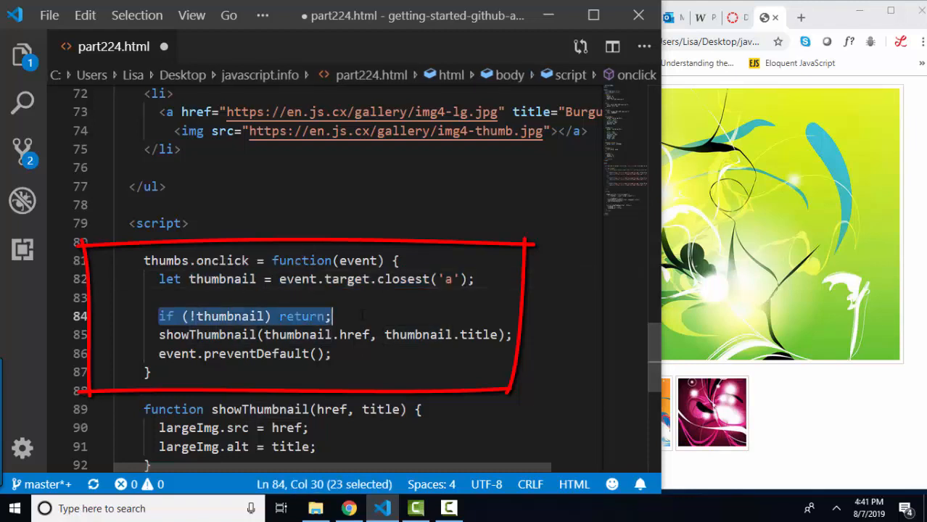
click(182, 316)
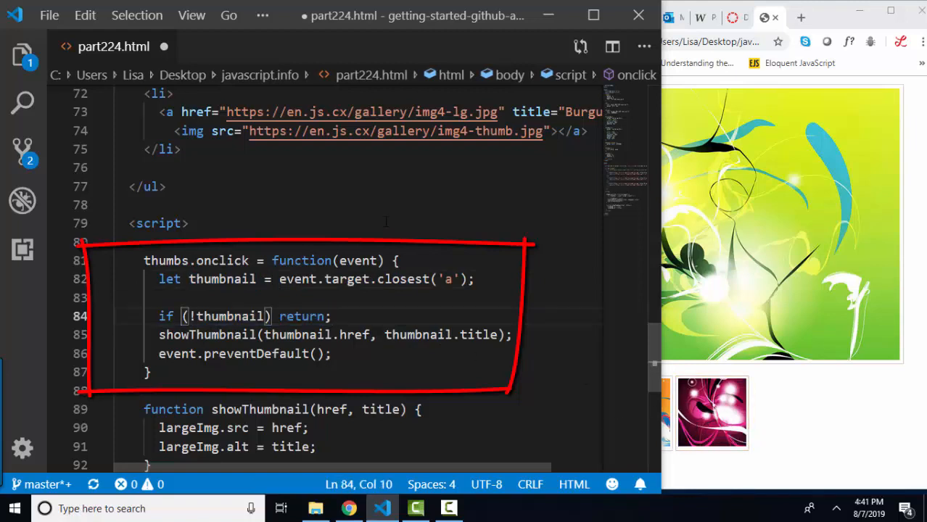
key(Home)
key(shift+End)
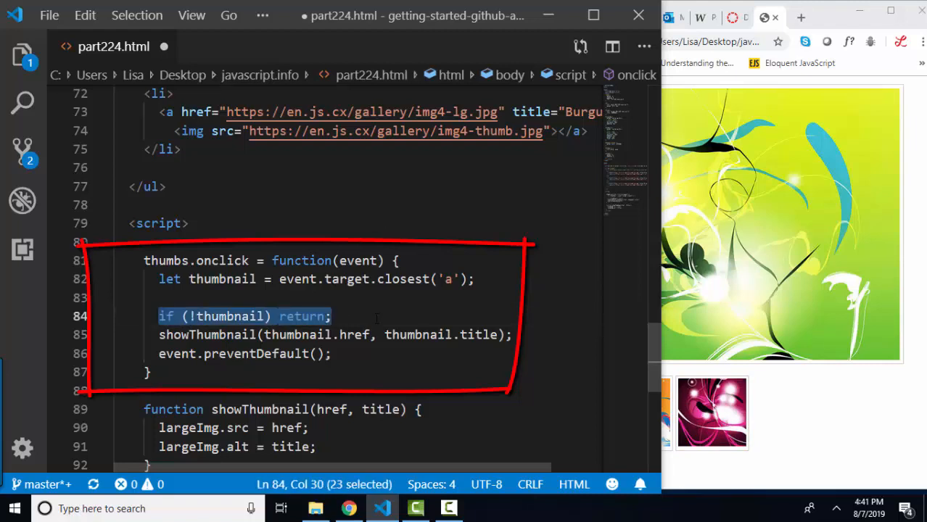
double_click(234, 279)
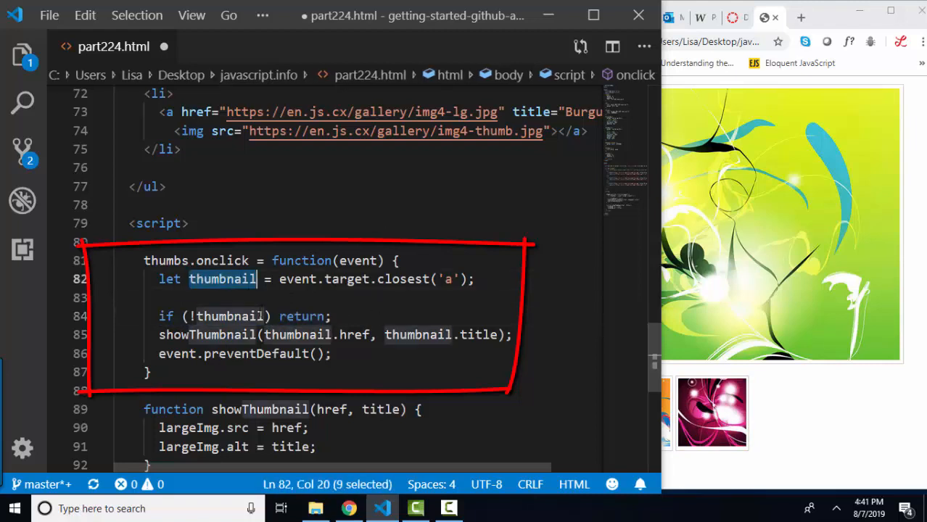
drag(158, 316, 288, 316)
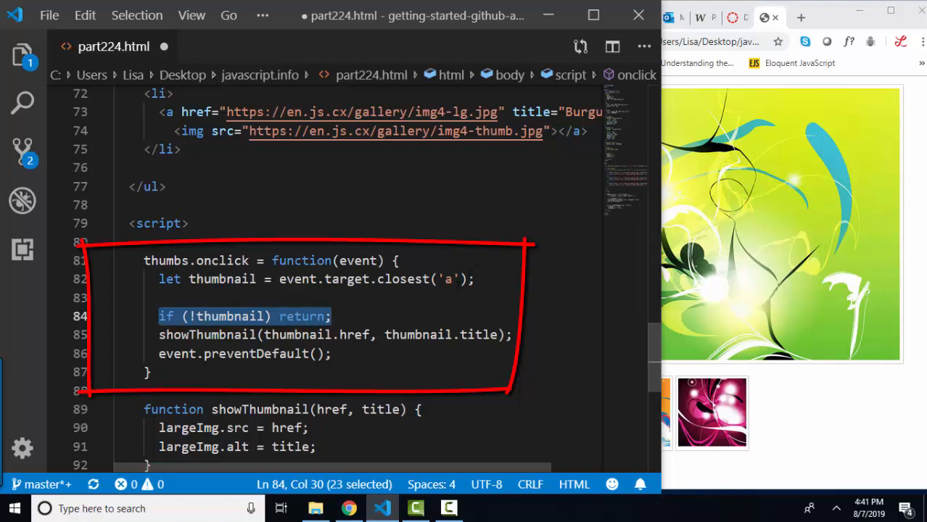
click(723, 444)
click(638, 431)
click(575, 428)
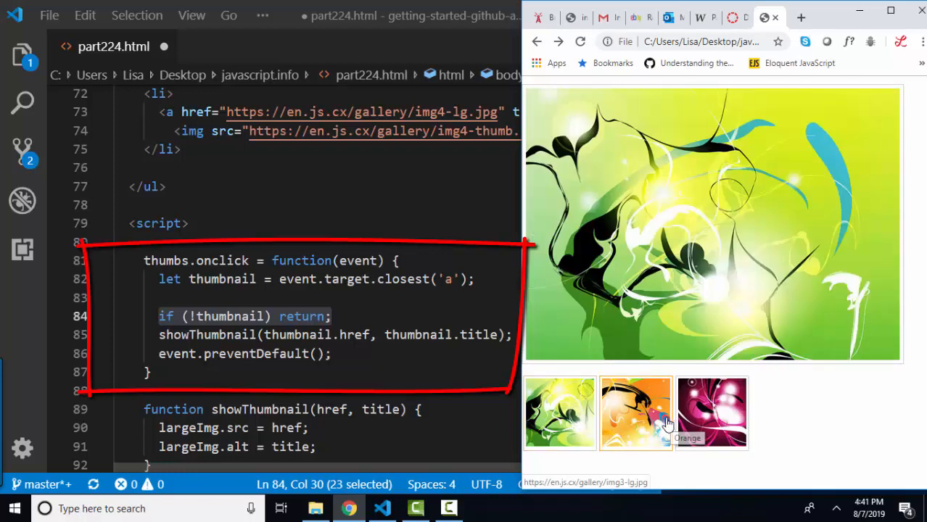
double_click(208, 334)
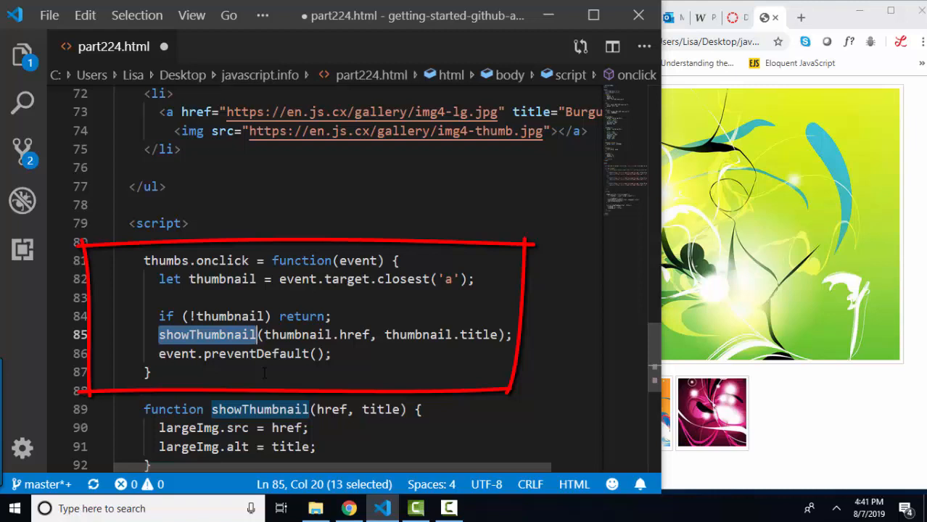
drag(264, 335, 506, 334)
double_click(298, 334)
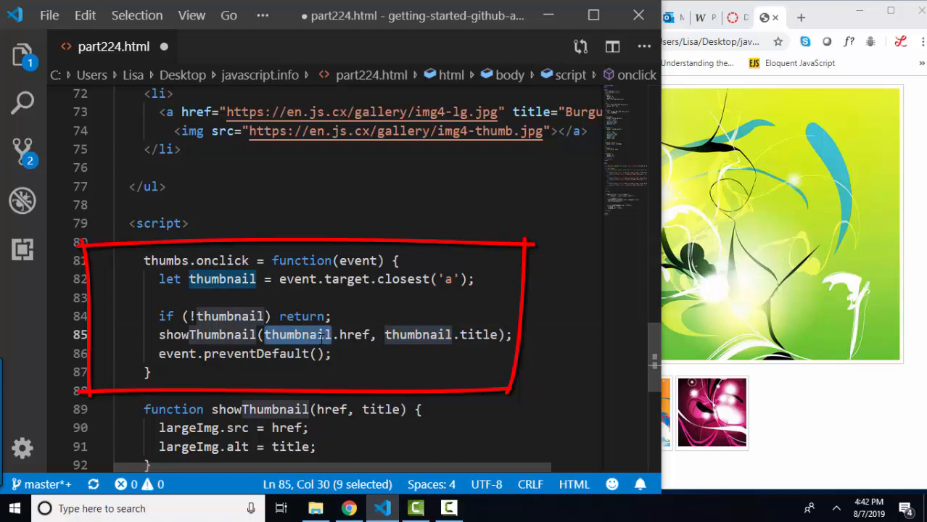
click(355, 334)
double_click(355, 335)
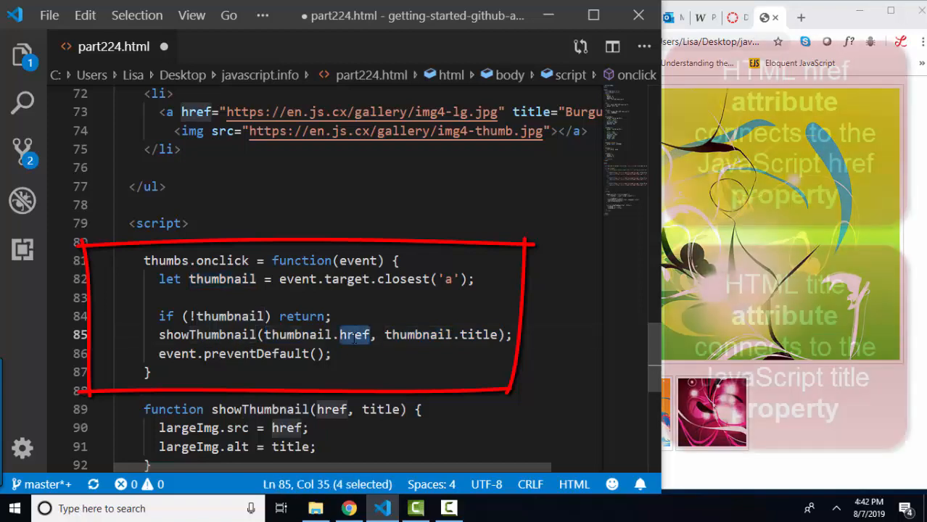
double_click(420, 334)
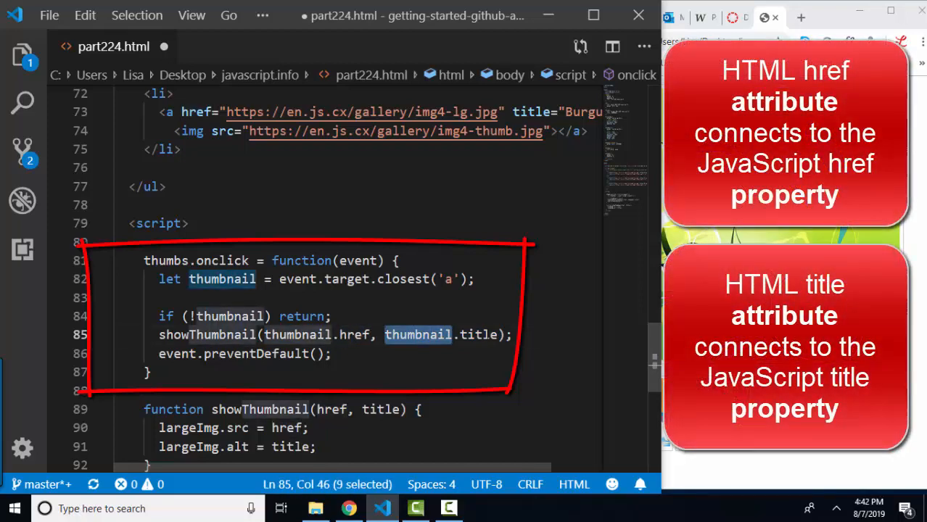
double_click(478, 334)
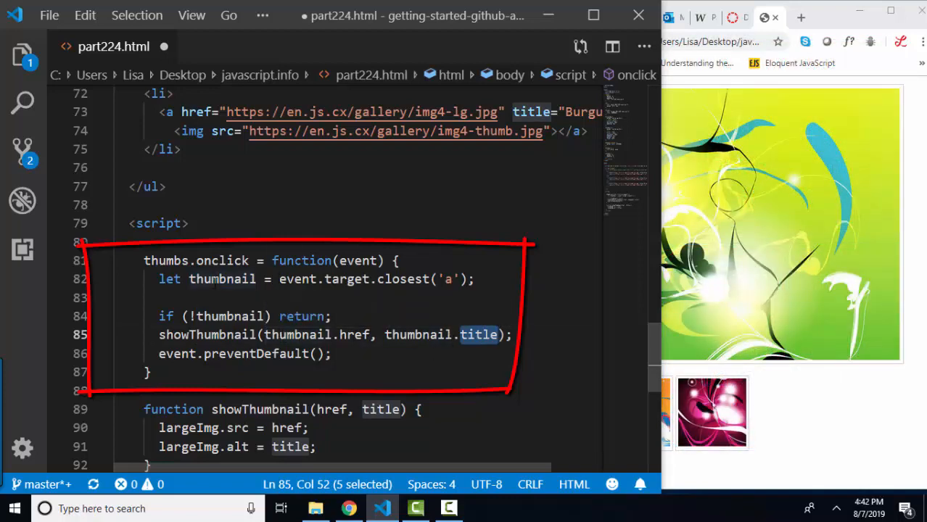
click(723, 424)
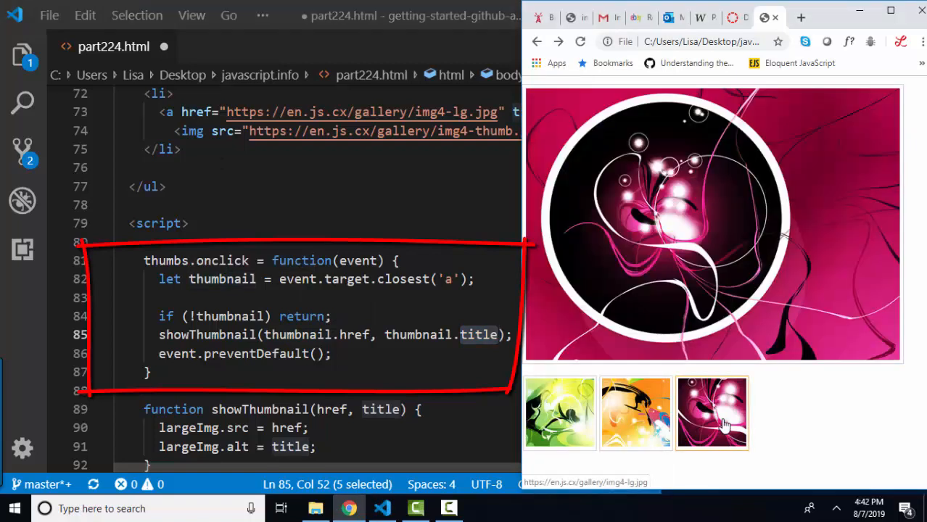
click(166, 186)
double_click(355, 334)
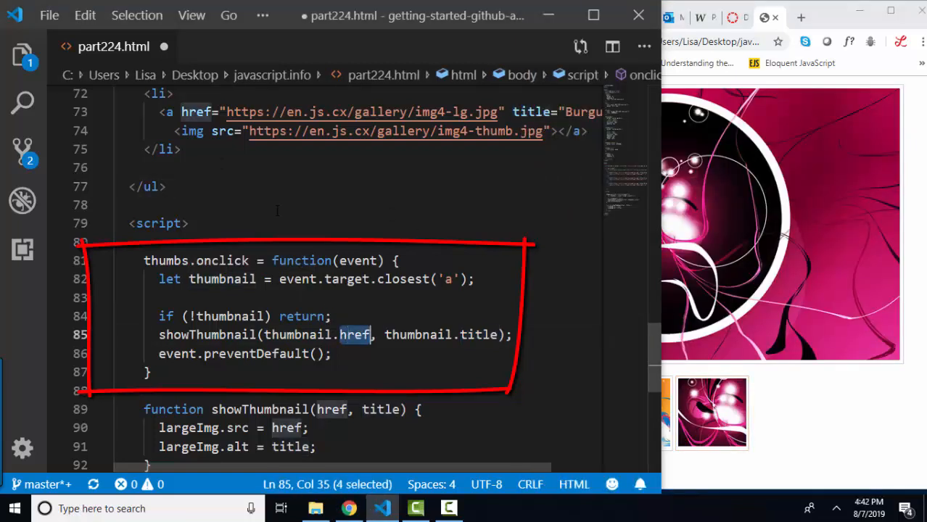
drag(227, 111, 500, 113)
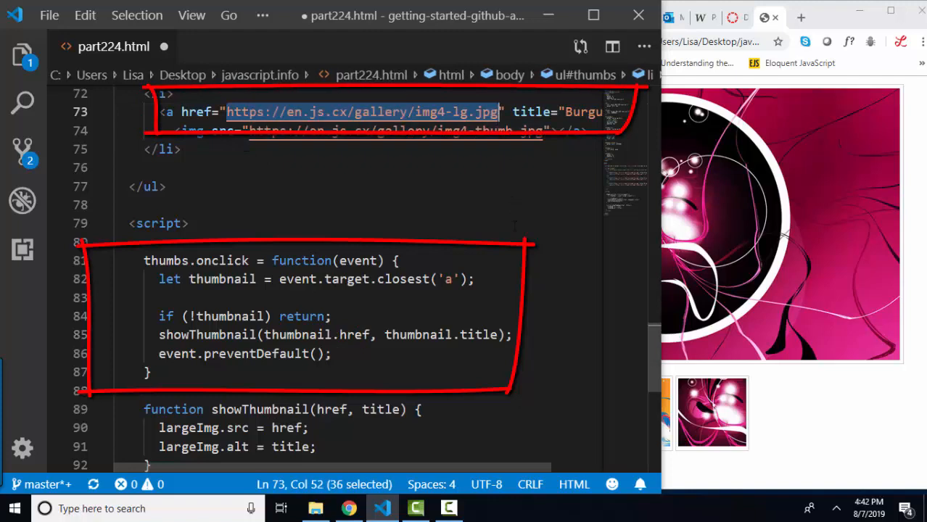
double_click(478, 334)
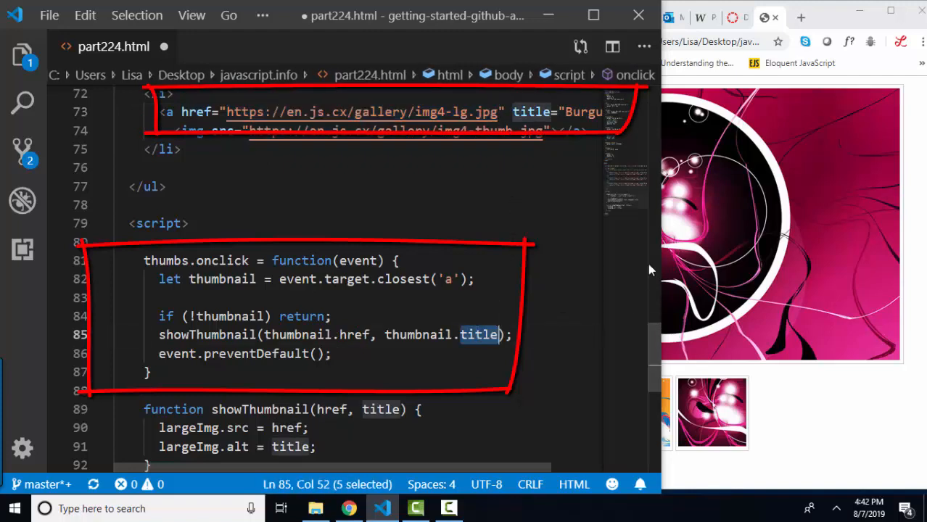
drag(660, 254, 714, 255)
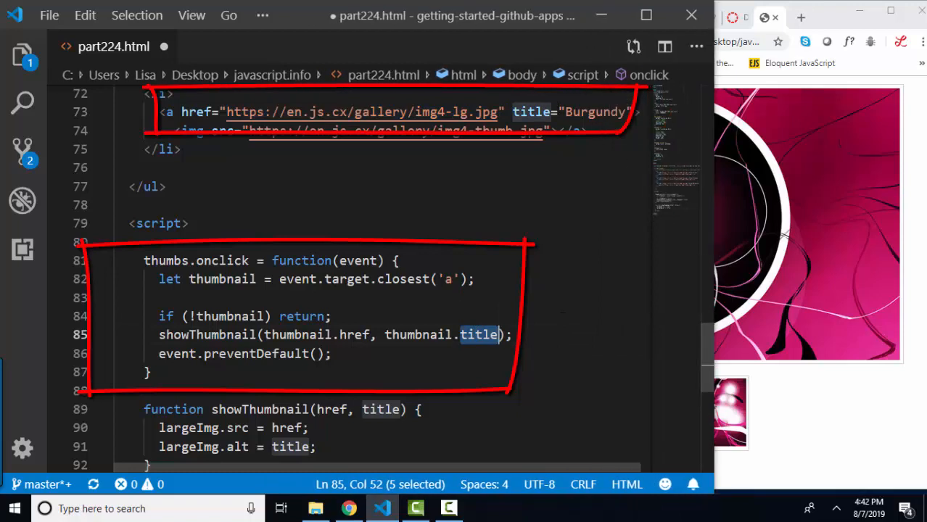
click(528, 112)
key(Left)
key(Left)
drag(512, 111, 627, 112)
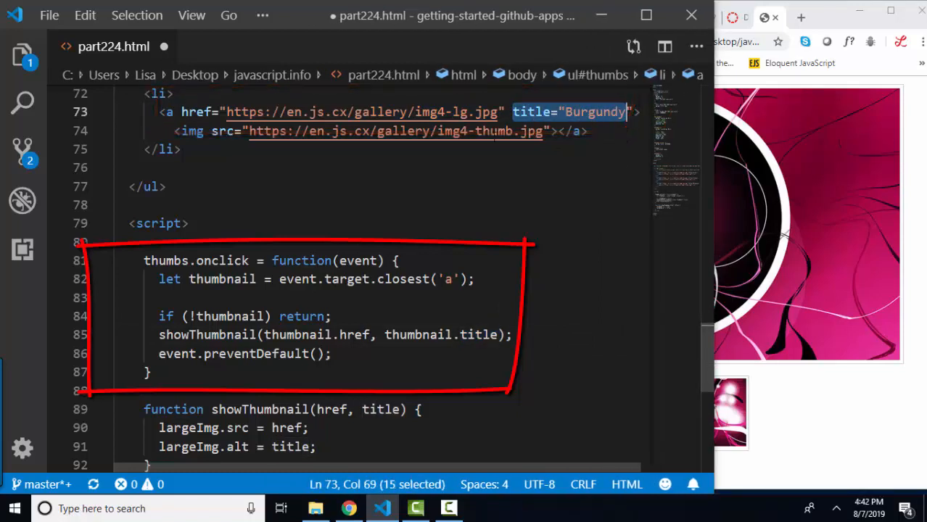
drag(226, 112, 491, 112)
drag(558, 111, 634, 111)
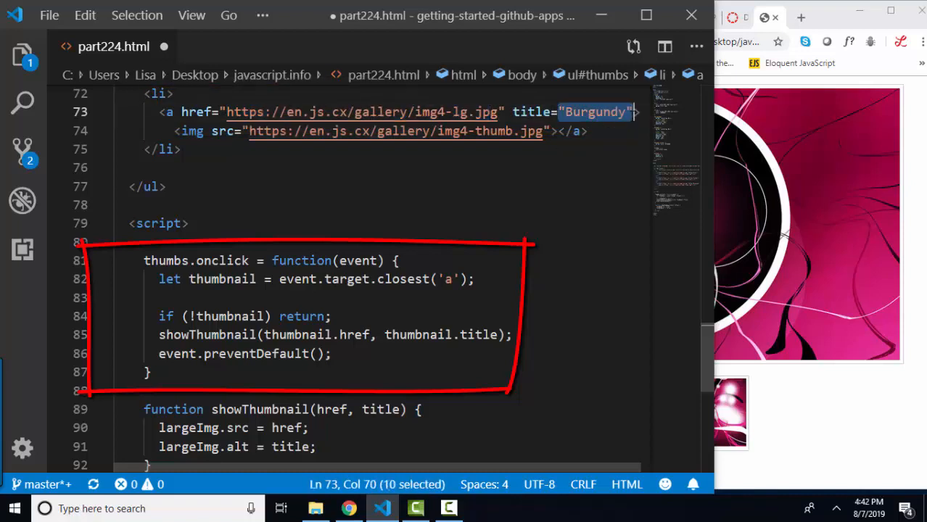
drag(159, 334, 513, 334)
scroll(530, 346, down, 1)
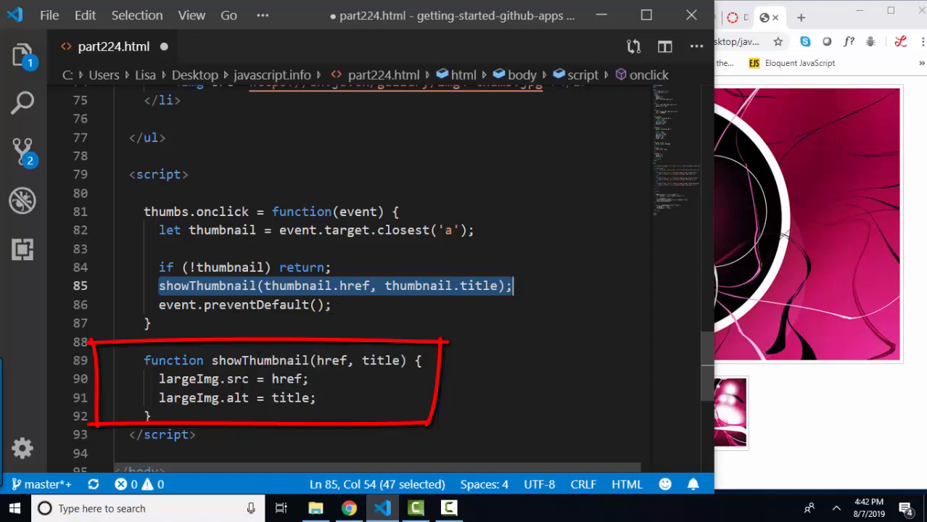
double_click(196, 378)
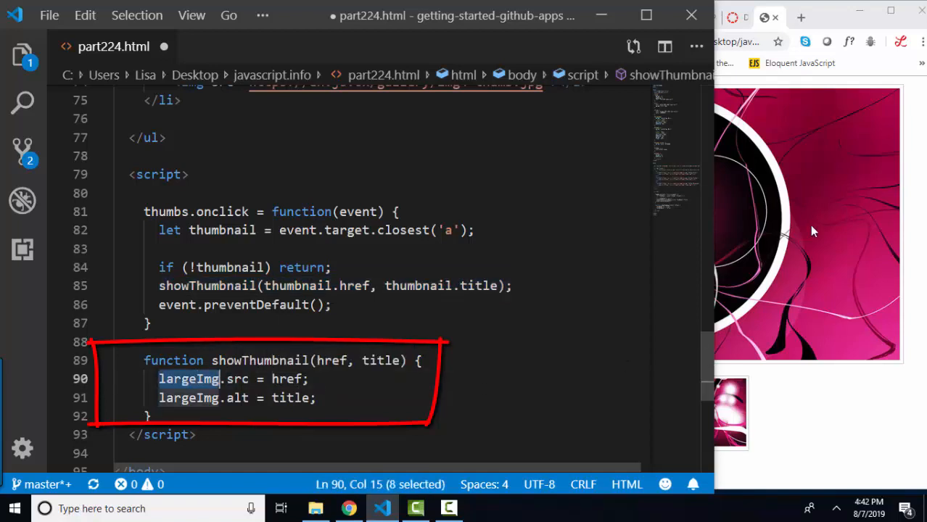
click(242, 379)
double_click(237, 379)
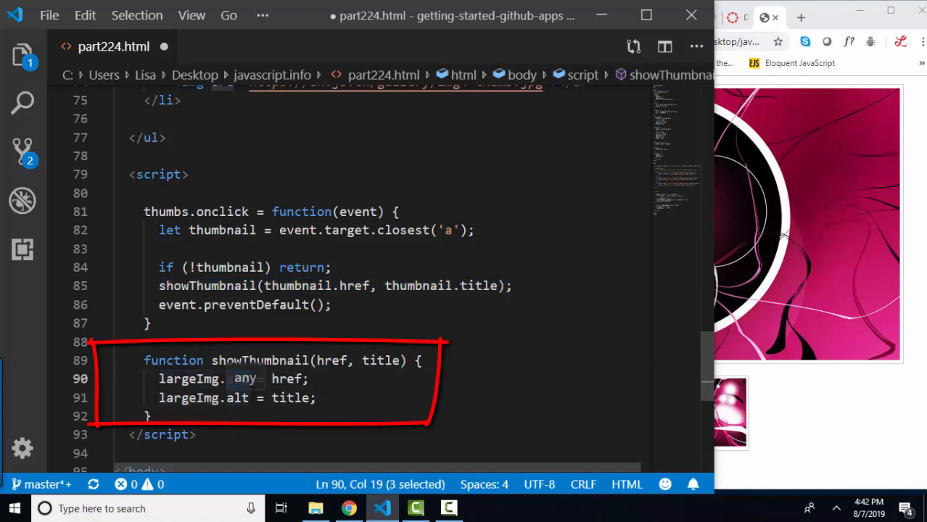
double_click(286, 379)
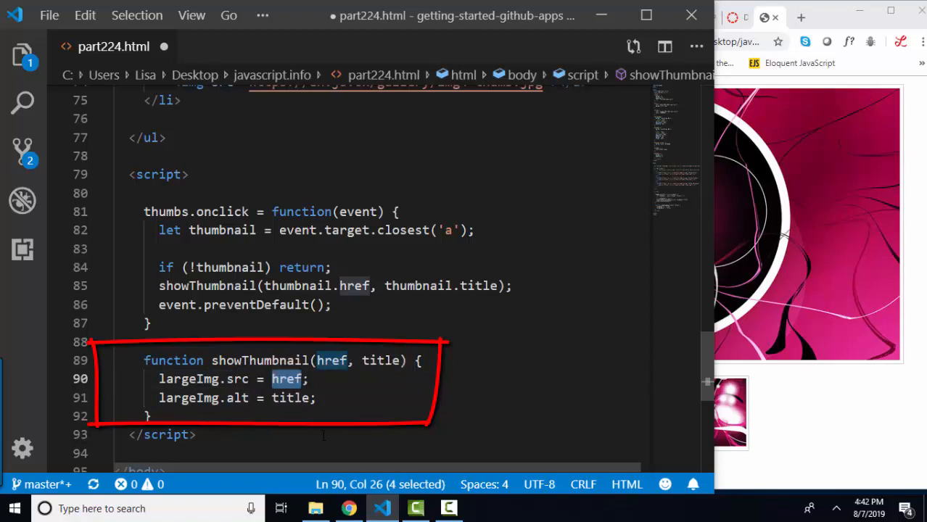
double_click(238, 398)
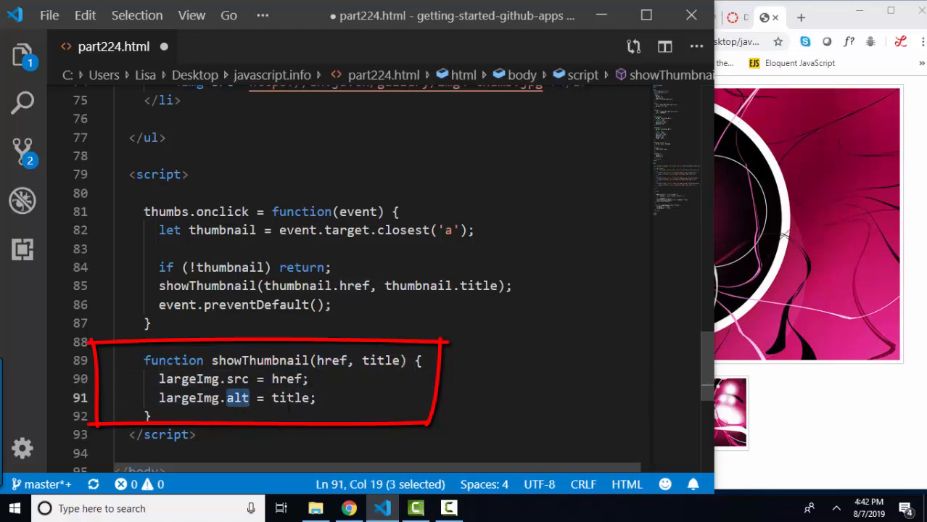
double_click(291, 397)
click(788, 412)
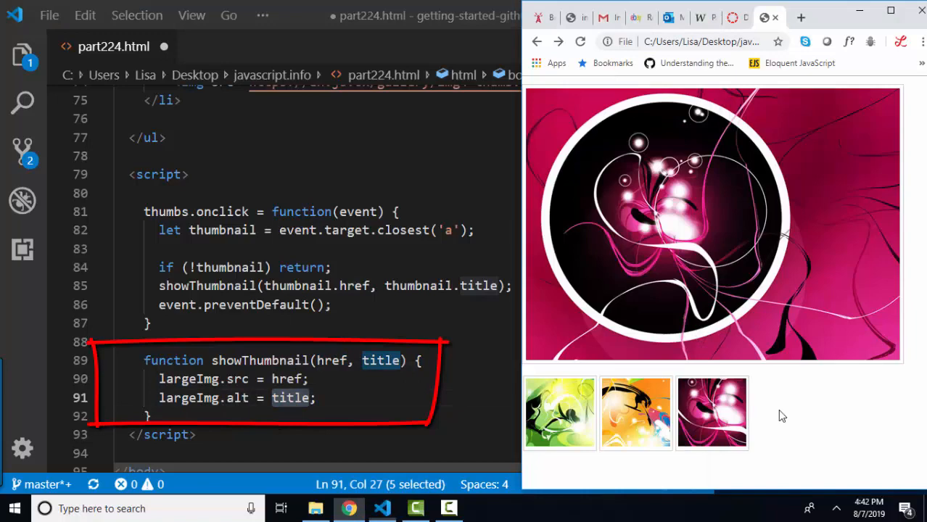
click(656, 428)
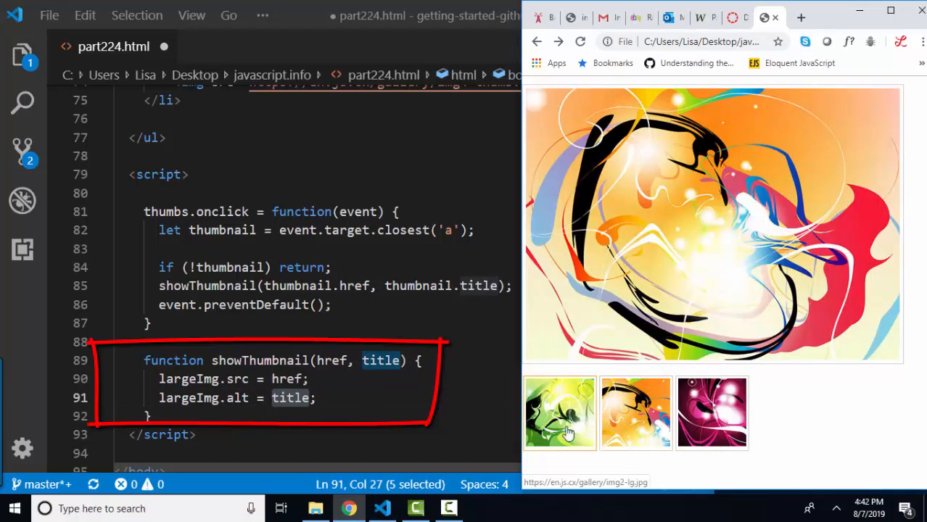
click(567, 432)
click(626, 432)
click(701, 434)
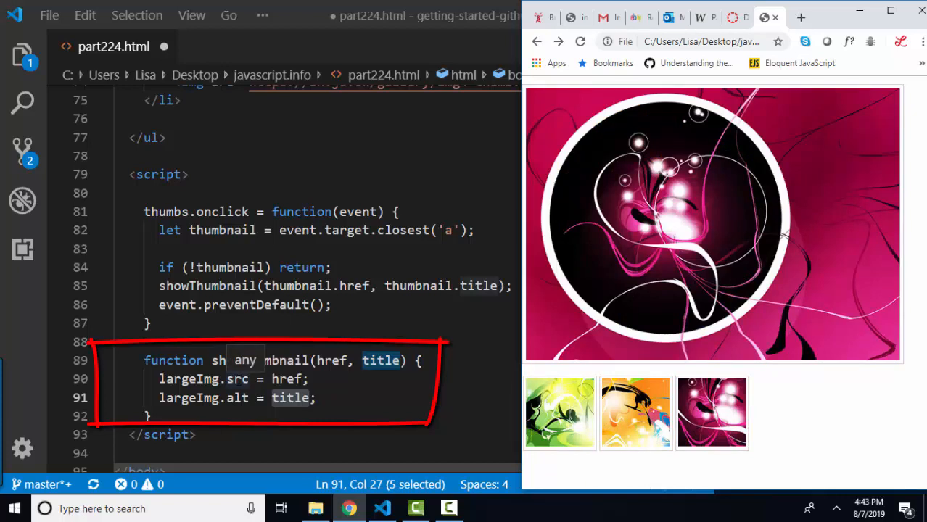
scroll(395, 197, up, 1)
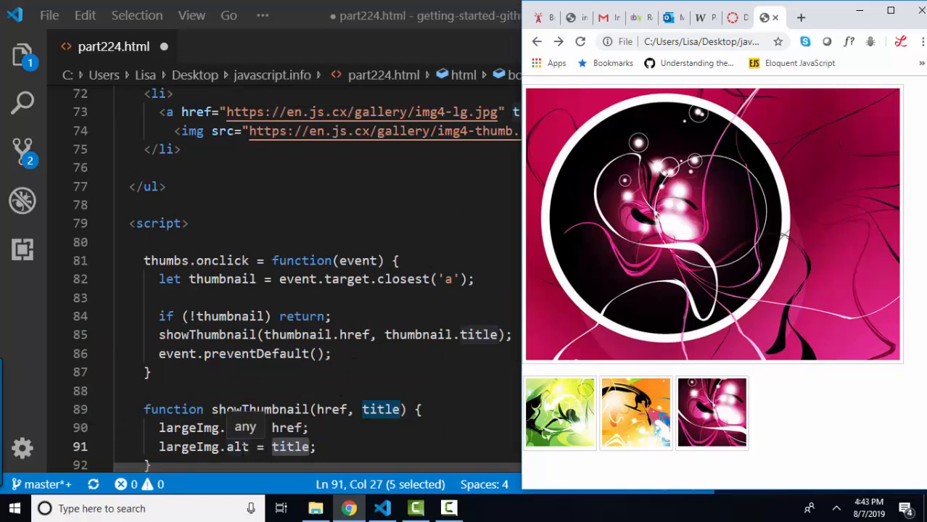
key(alt+Tab)
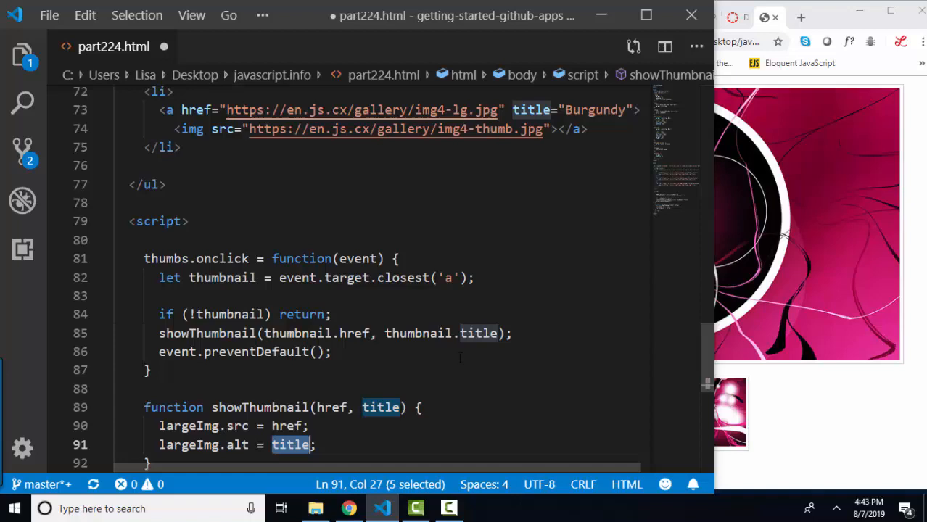
click(788, 308)
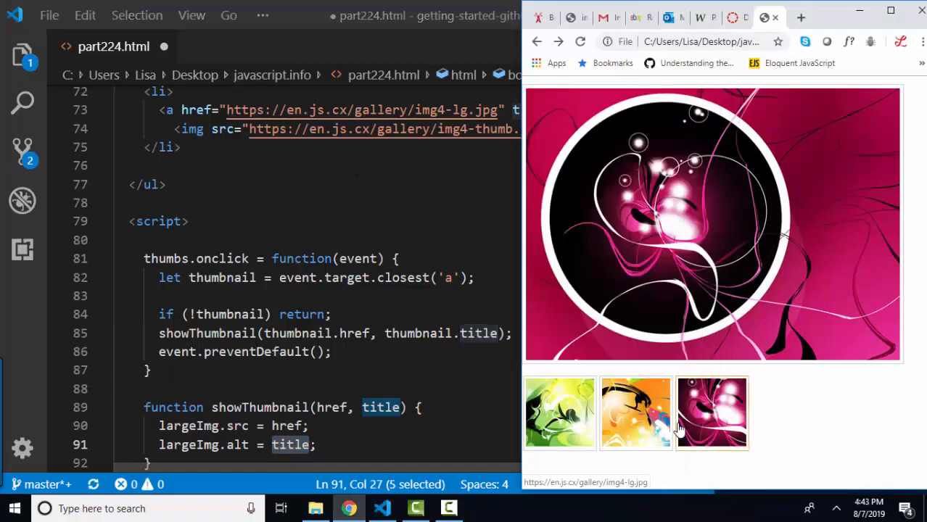
key(alt+Tab)
drag(152, 351, 331, 351)
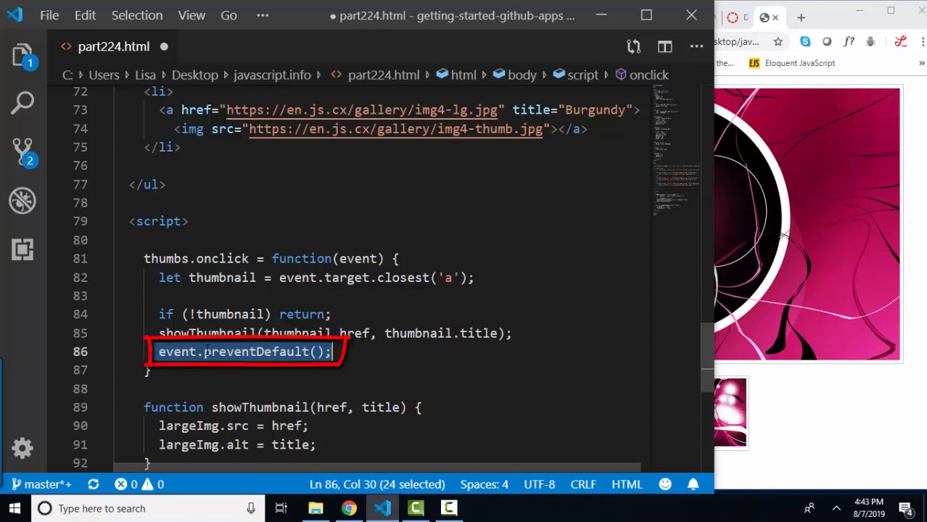
click(159, 352)
double_click(174, 352)
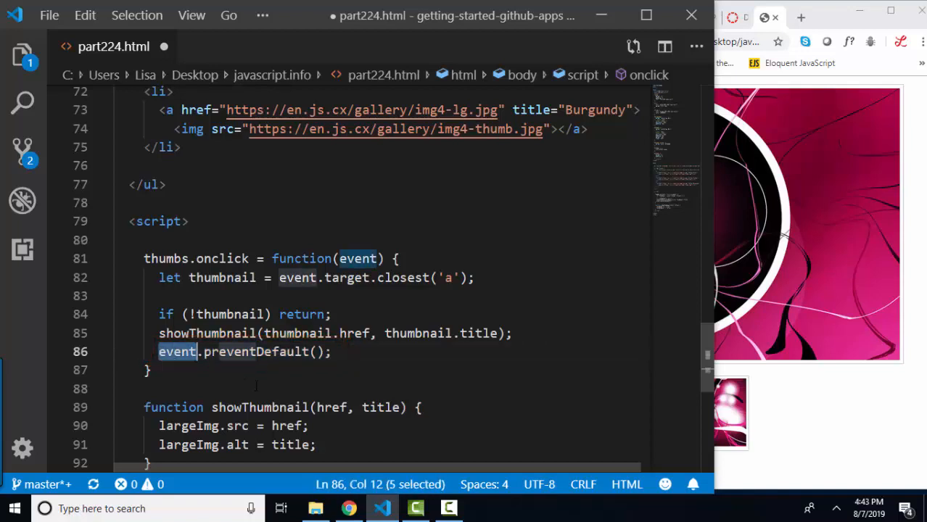
double_click(280, 356)
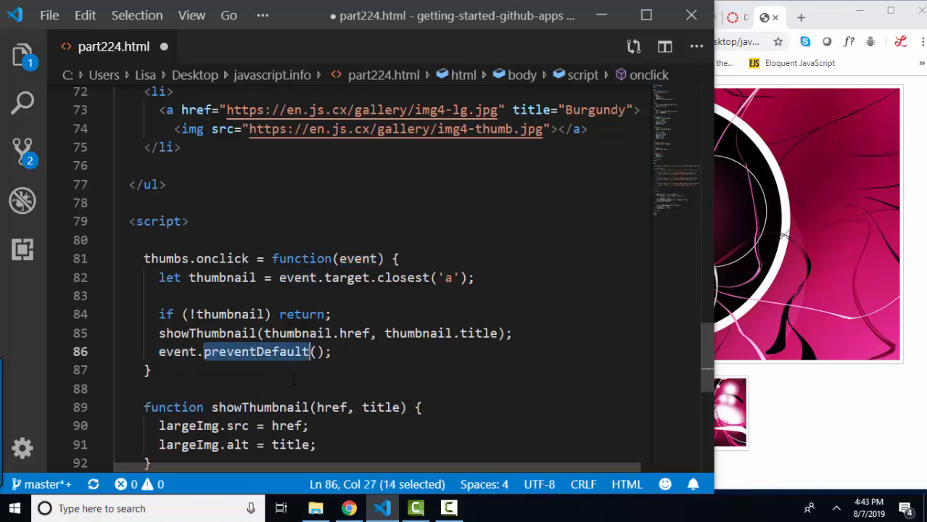
click(805, 395)
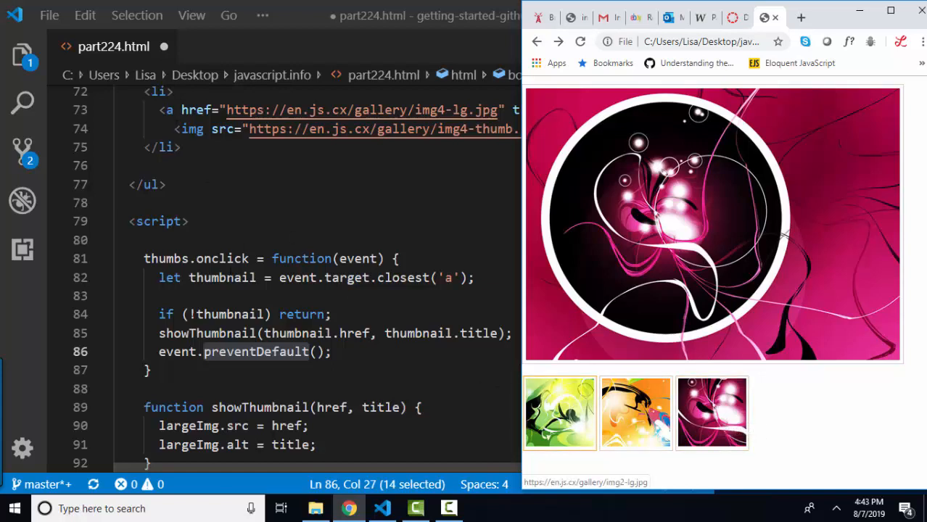
mouse_move(560, 412)
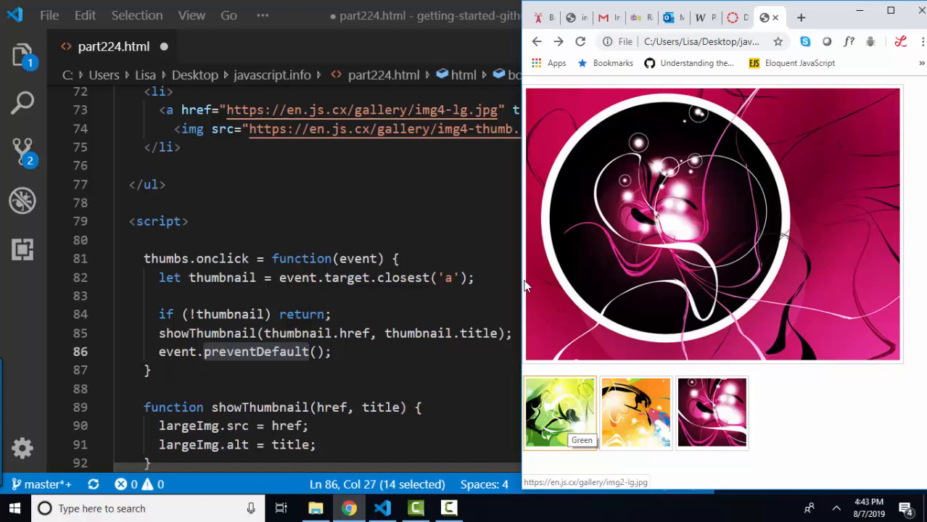
drag(227, 110, 499, 111)
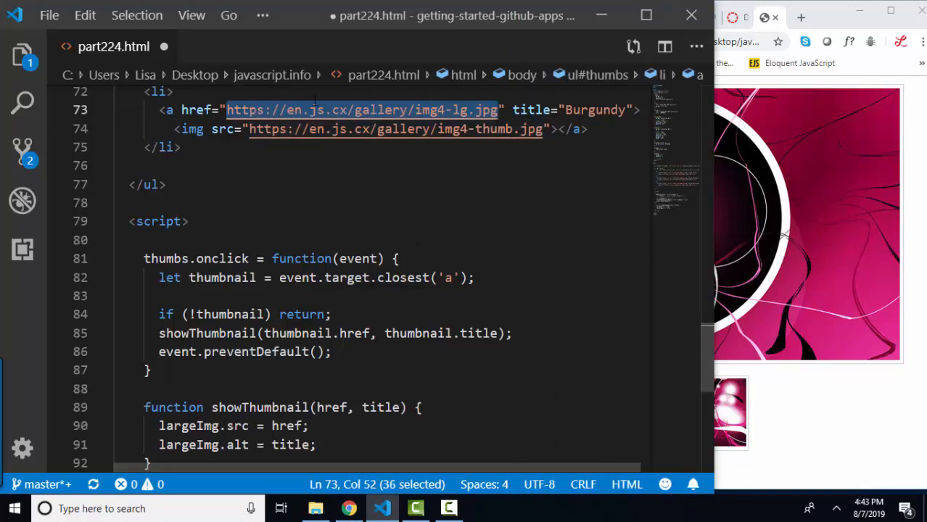
drag(256, 129, 543, 129)
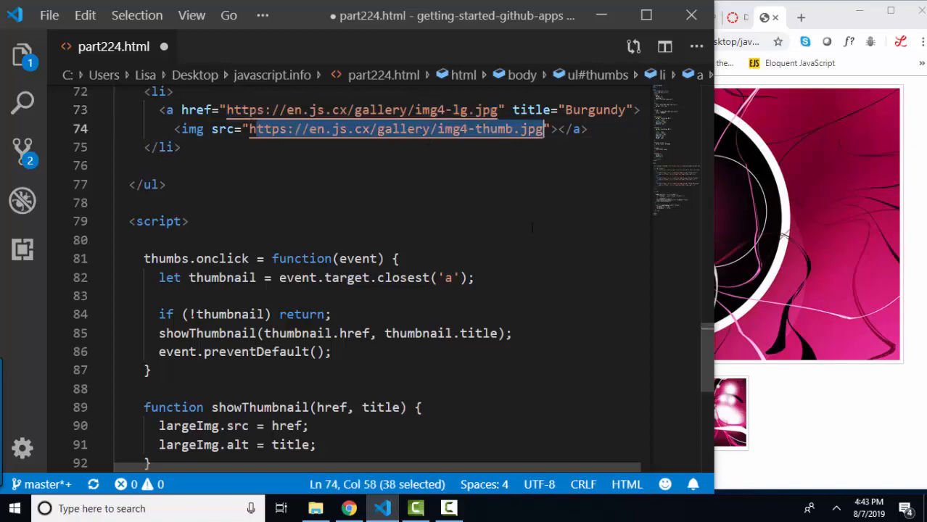
scroll(531, 227, up, 3)
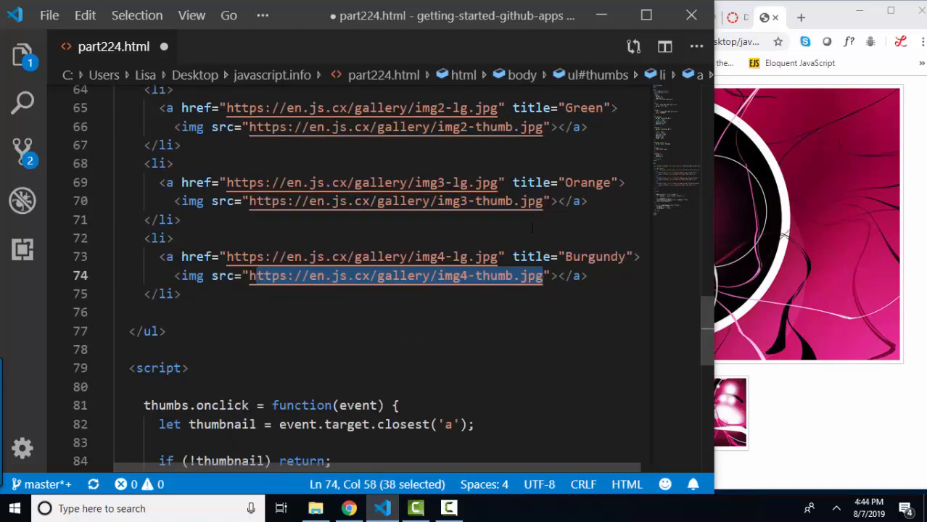
scroll(532, 227, up, 3)
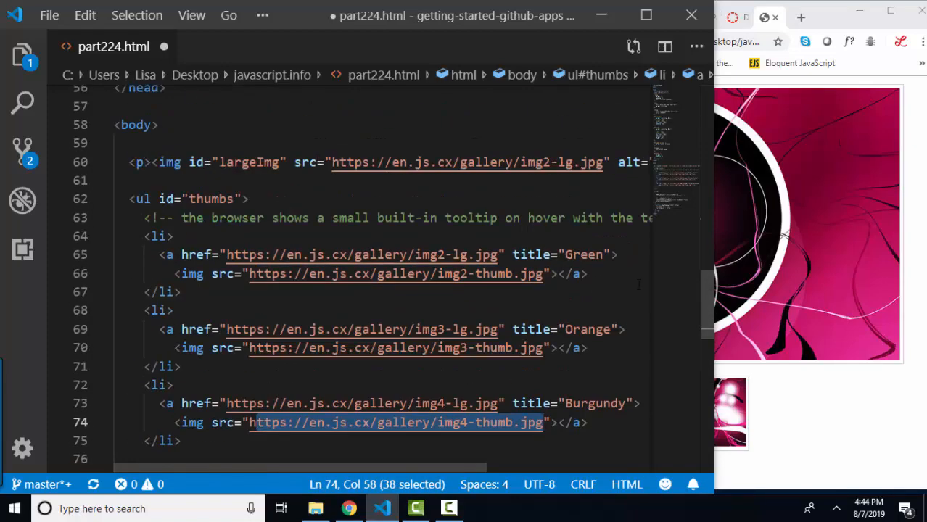
scroll(532, 227, down, 3)
click(853, 416)
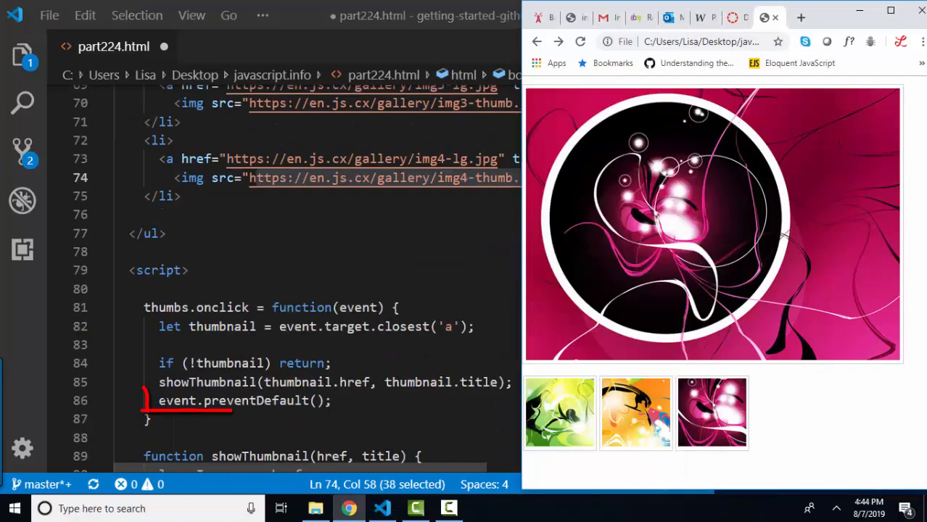
drag(166, 401, 332, 401)
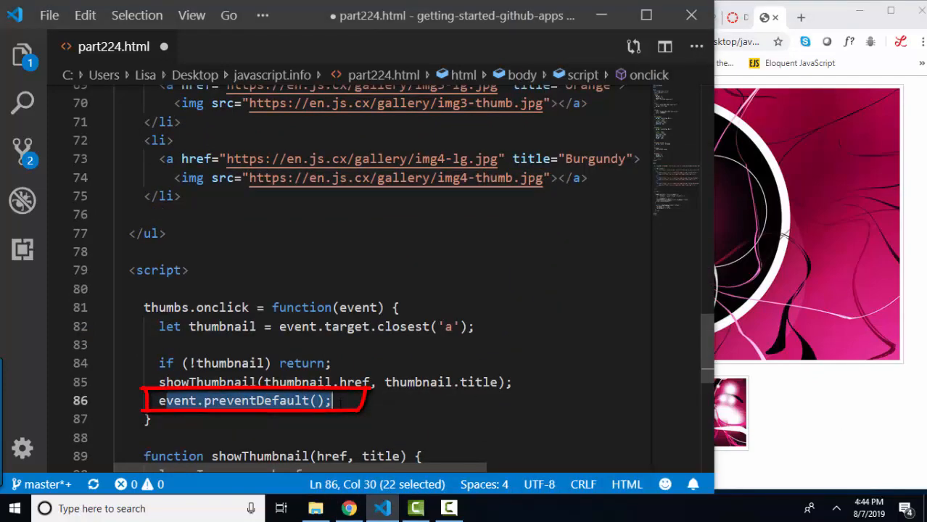
Step: Comment out event.preventDefault() on line 86 with // and save the file
click(801, 414)
click(581, 42)
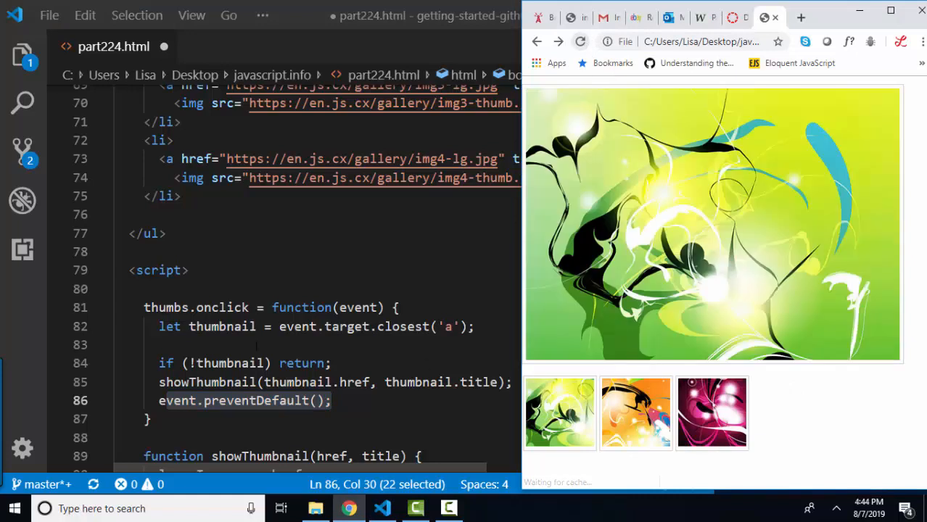
click(185, 411)
text(/   )
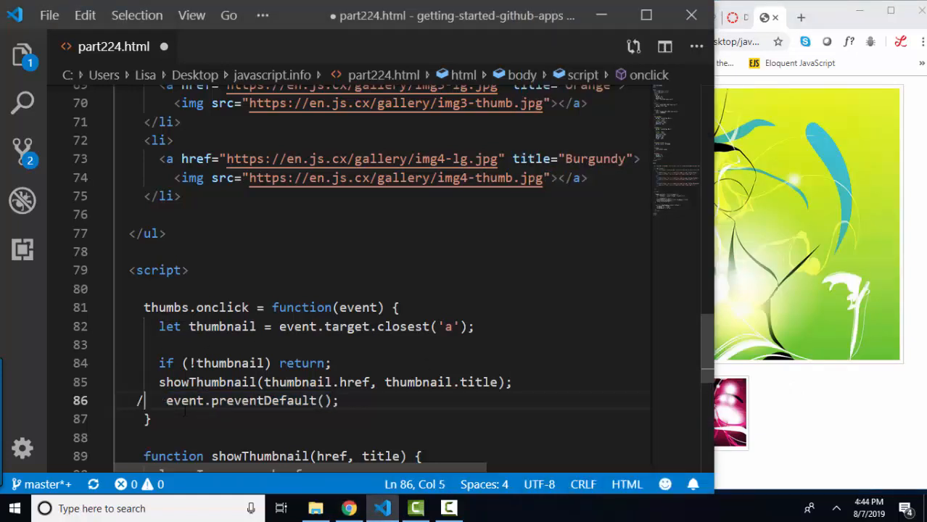
text(/)
key(ctrl+s)
click(841, 389)
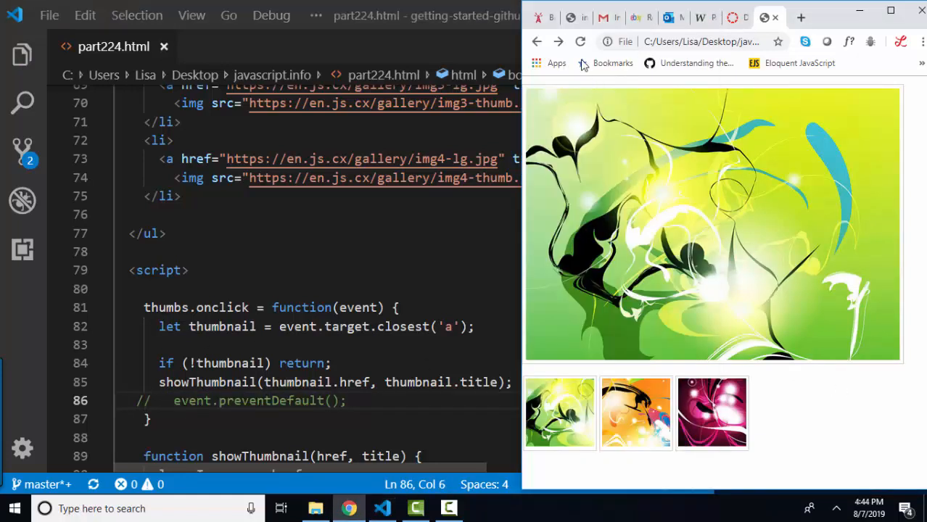
Step: Show the Orange thumbnail opening the full-size image URL itself, then navigate back to the gallery
click(629, 408)
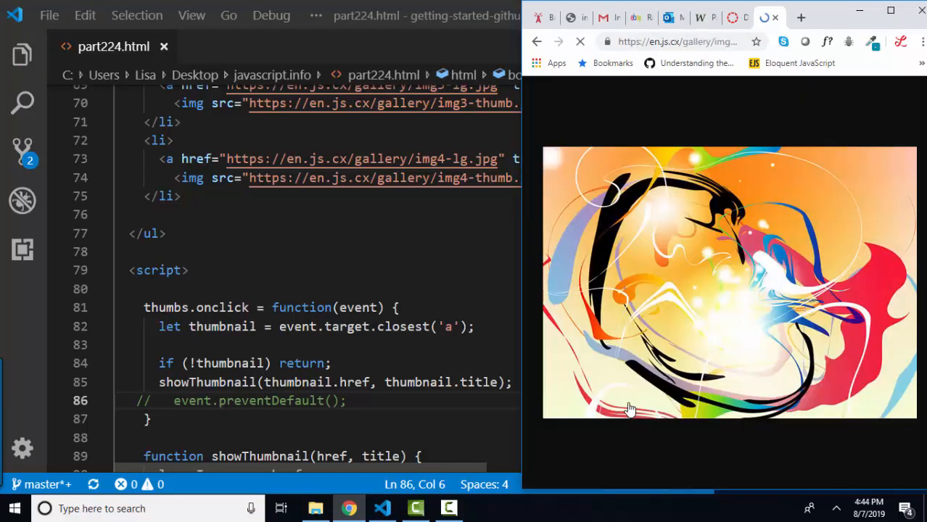
drag(621, 42, 785, 45)
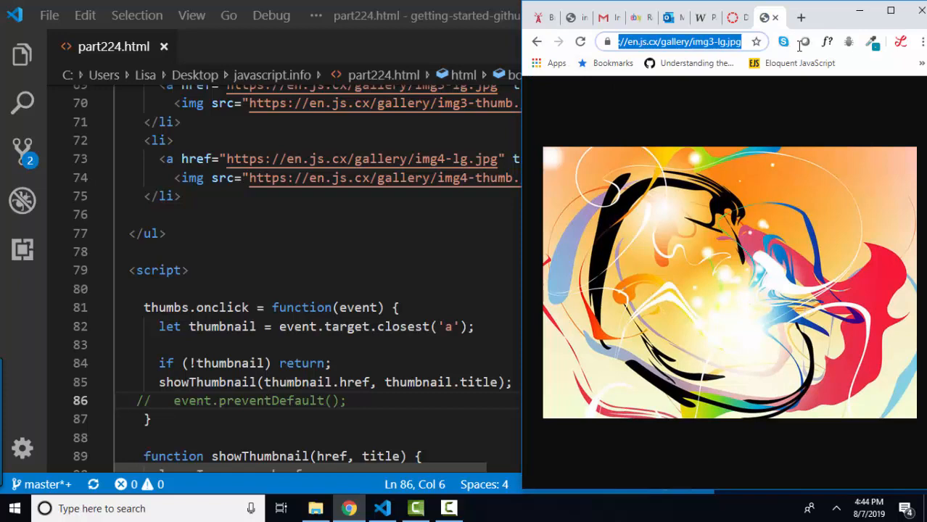
click(536, 42)
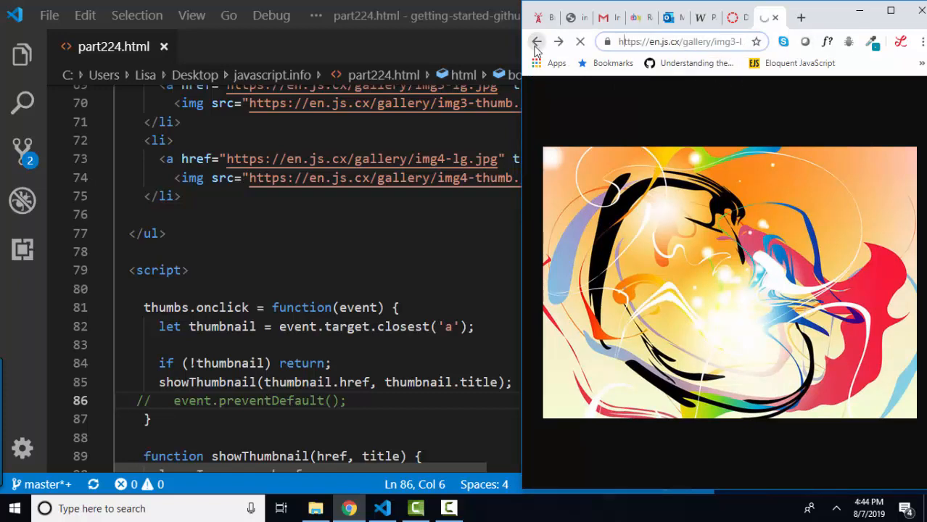
click(536, 42)
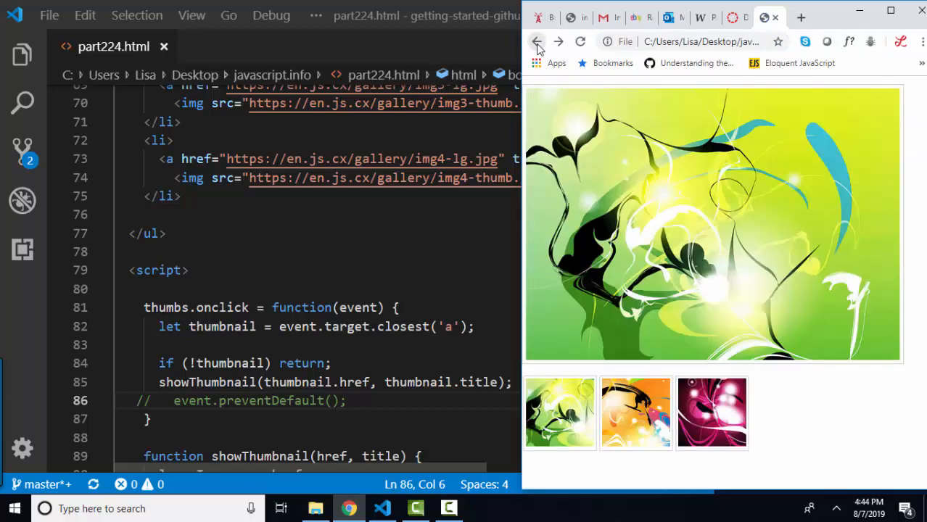
Step: Uncomment line 86 with Ctrl+/ and highlight event, event.target and the event.preventDefault() statement
key(alt+Tab)
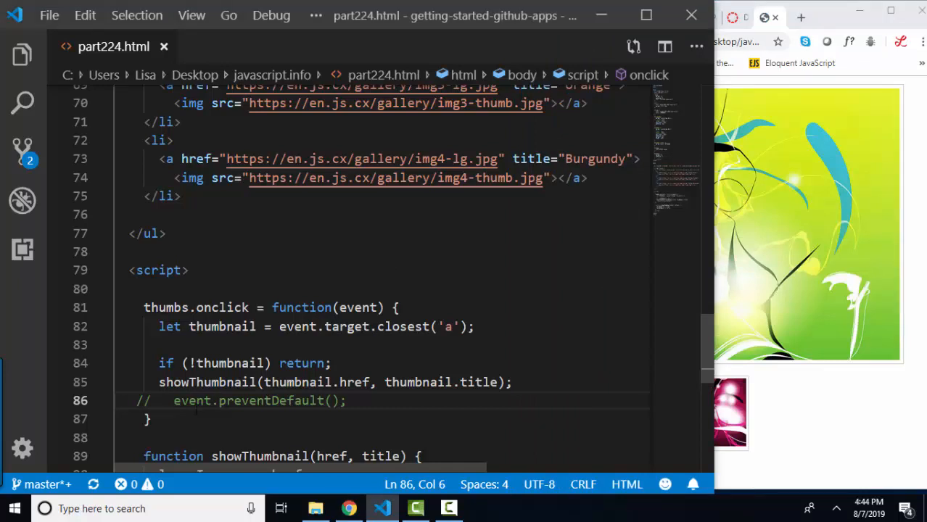
key(ctrl+slash)
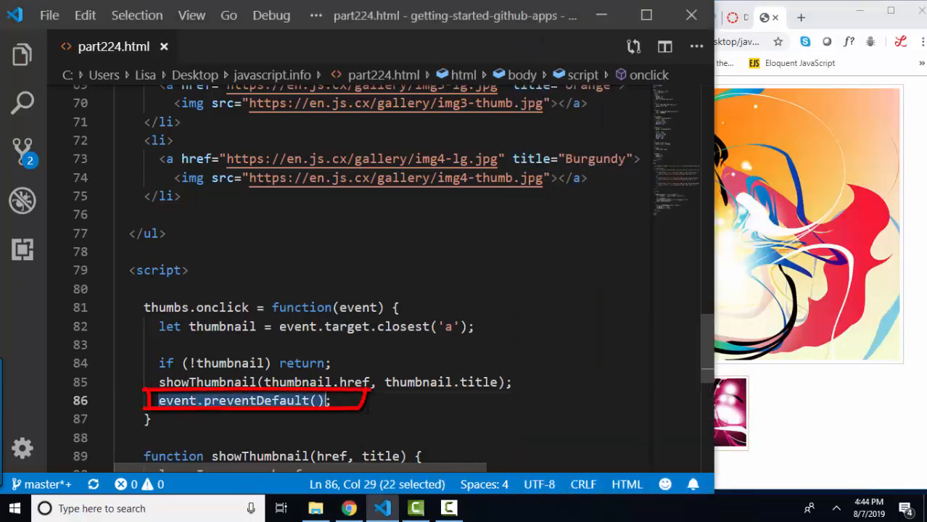
key(shift+Right)
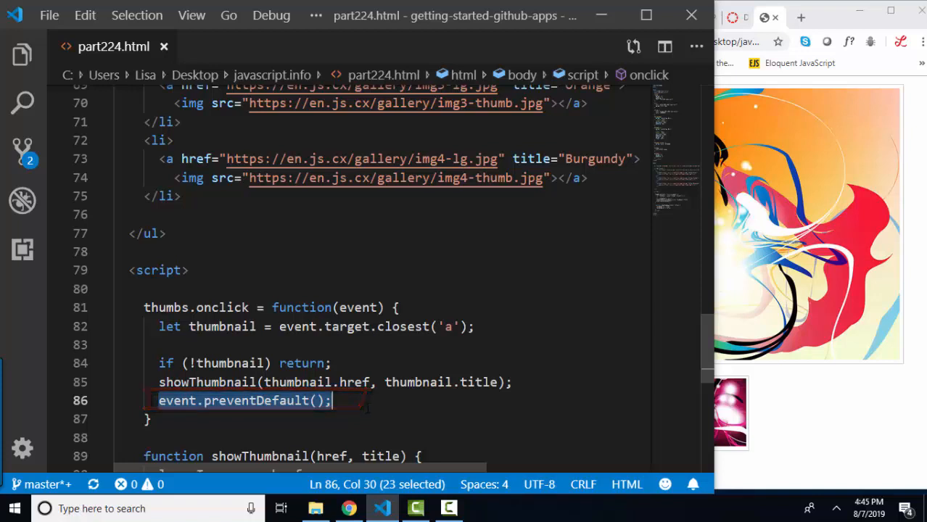
double_click(358, 307)
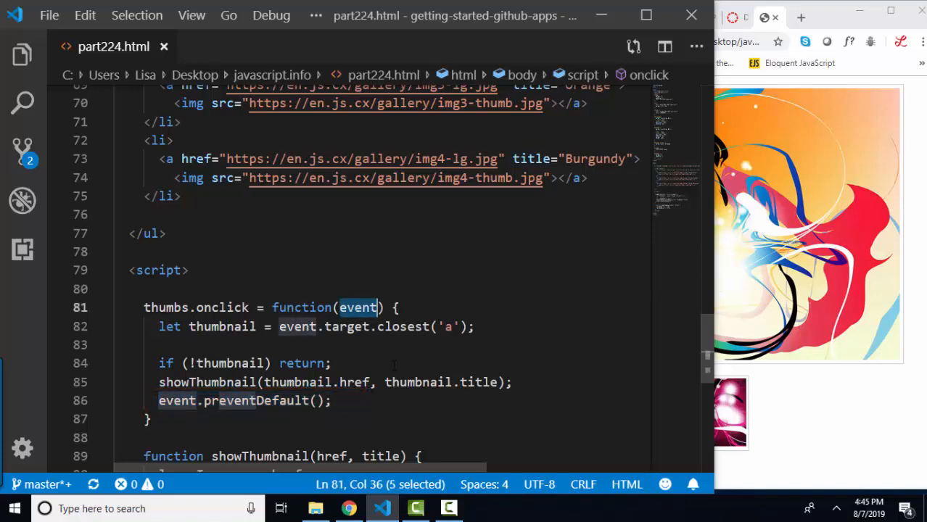
drag(279, 326, 385, 326)
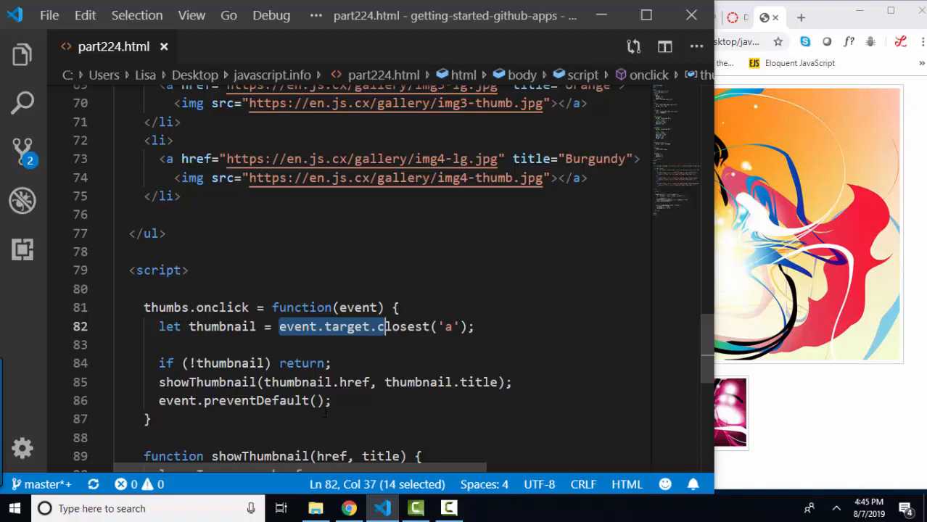
drag(159, 400, 332, 401)
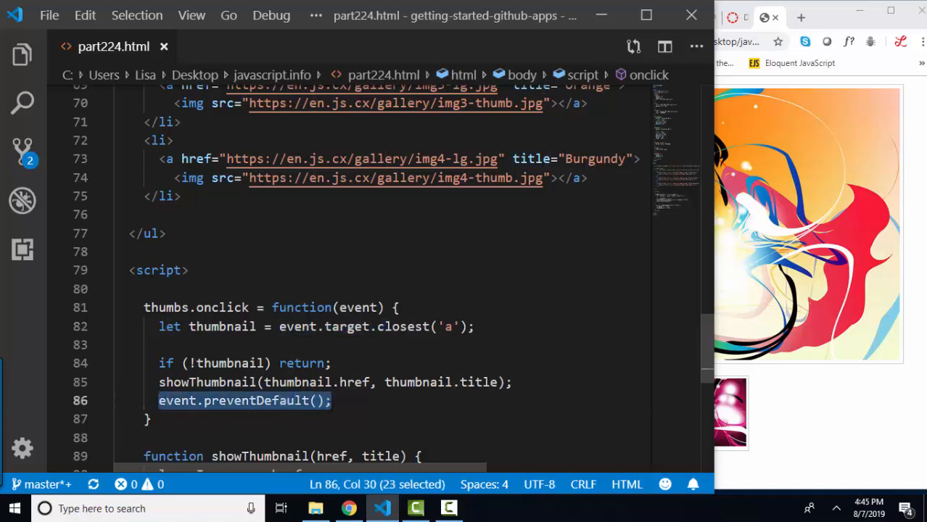